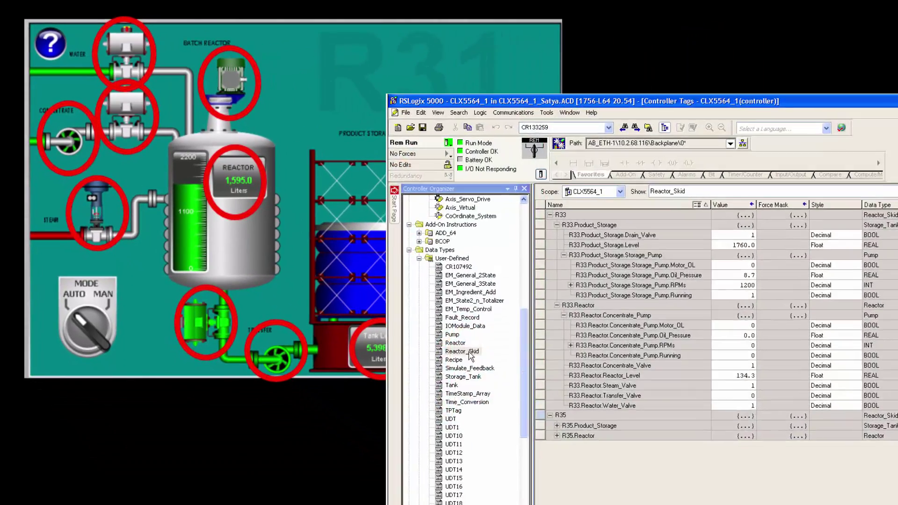
Inspect Reactor_Skid's Reactor, Concentrate_Pump and Product_Storage members, then select tags R33 and R35
{"action": "double_click", "coordinate": [494, 316]}
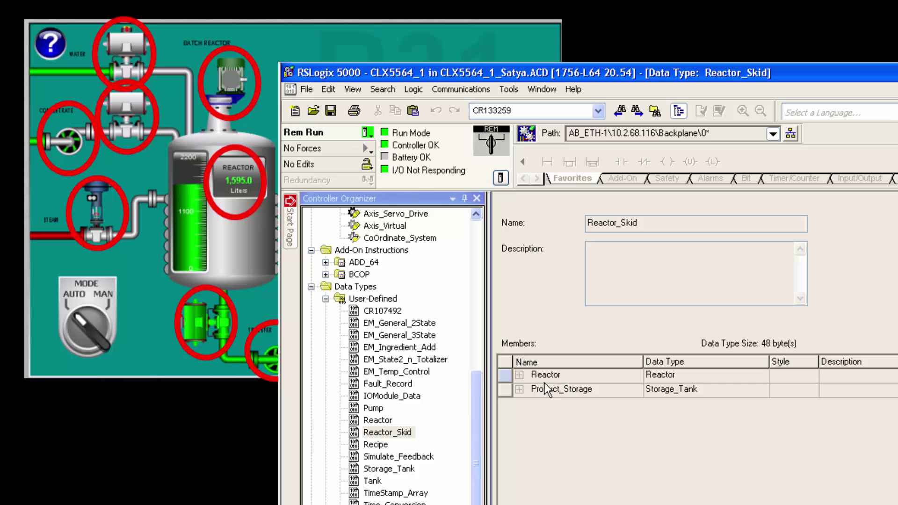
{"action": "left_click", "coordinate": [523, 375]}
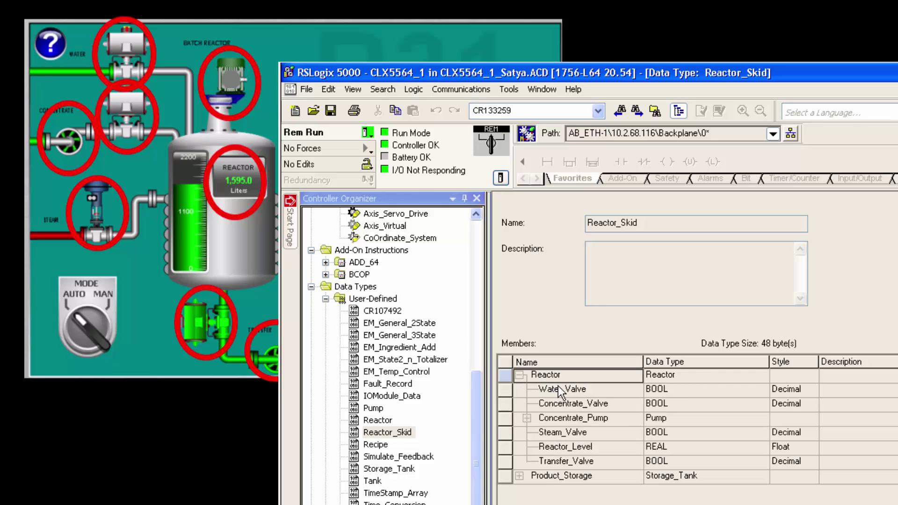
{"action": "left_click", "coordinate": [527, 418]}
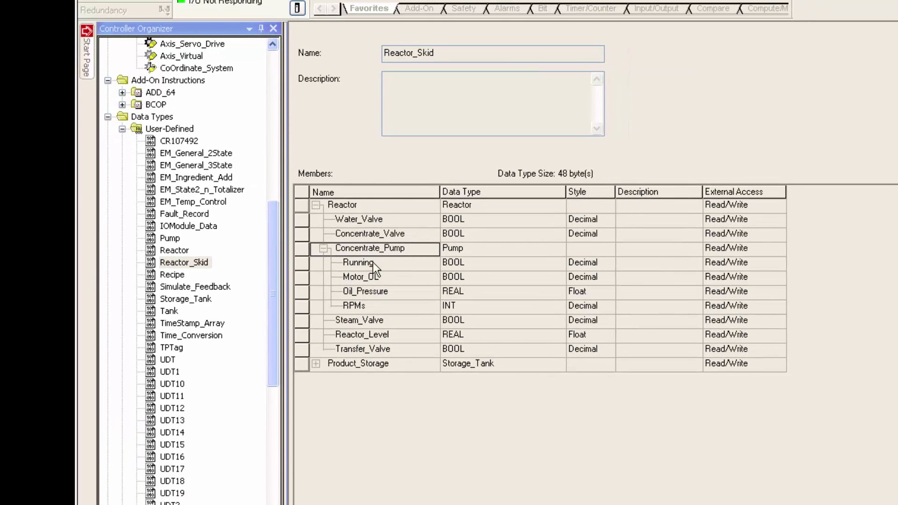
{"action": "left_click", "coordinate": [316, 365]}
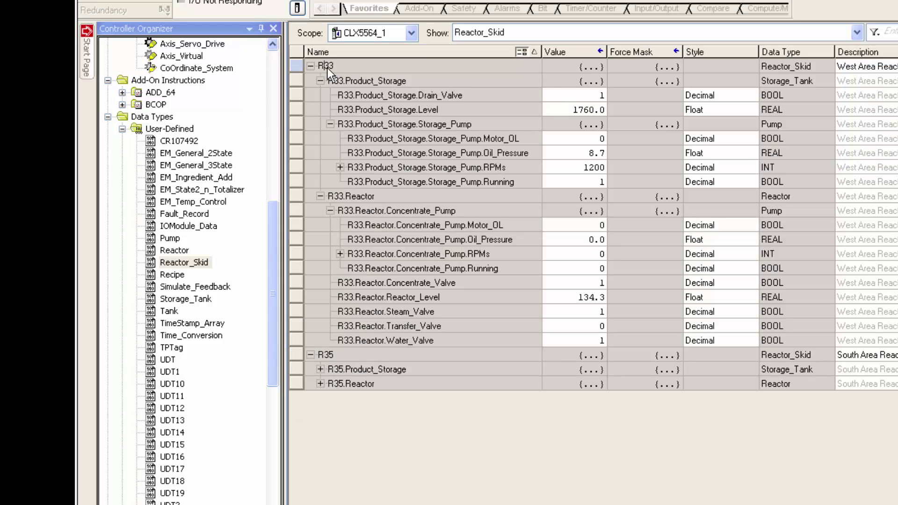
{"action": "left_click", "coordinate": [327, 67]}
{"action": "left_click", "coordinate": [326, 354]}
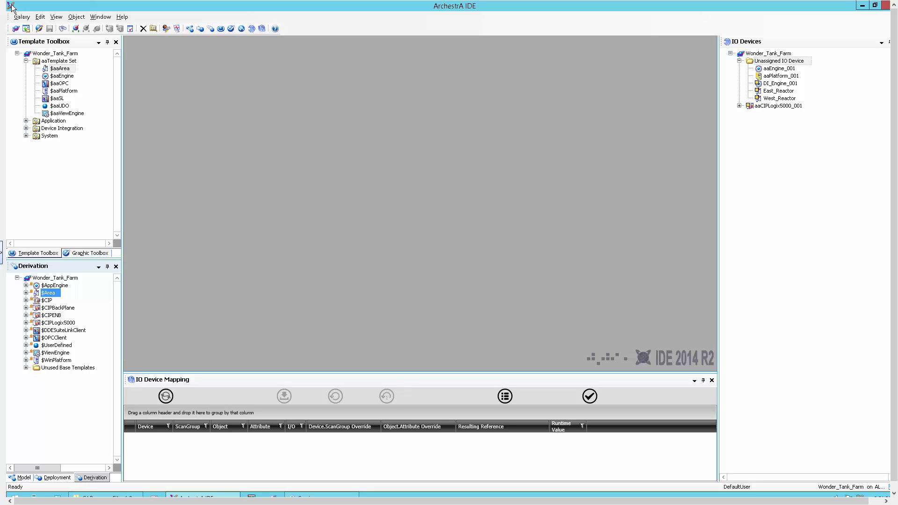
Browse the Template Toolbox, IO Device Mapping, IO Devices and Derivation panes, expanding $UserDefined
{"action": "left_click", "coordinate": [52, 61]}
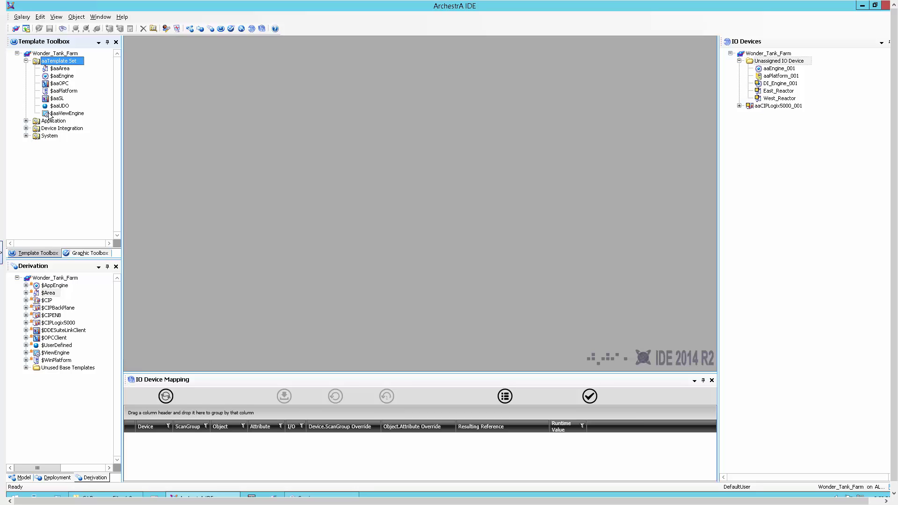
{"action": "left_click", "coordinate": [239, 381]}
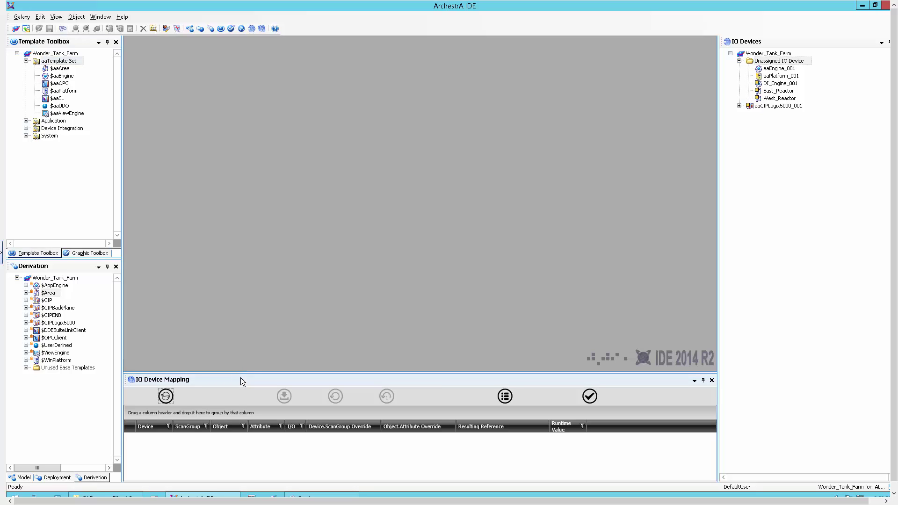
{"action": "left_click", "coordinate": [744, 44]}
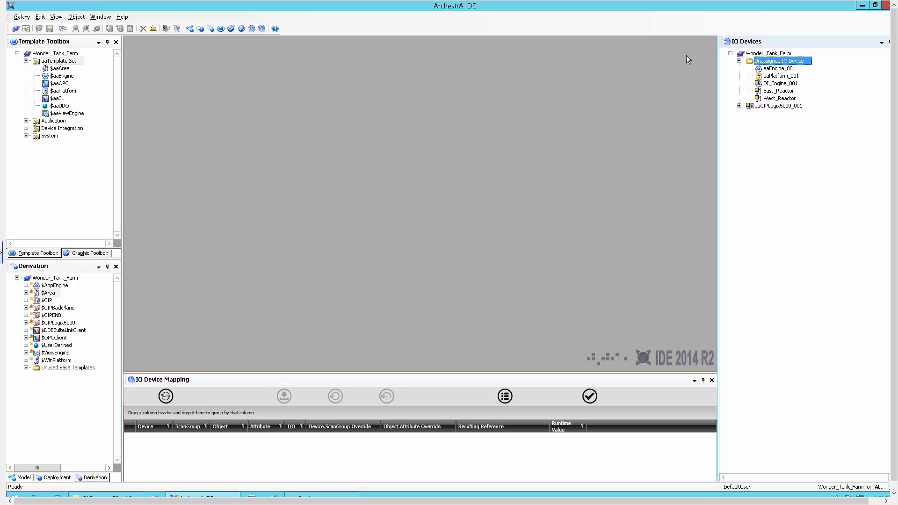
{"action": "left_click", "coordinate": [92, 477]}
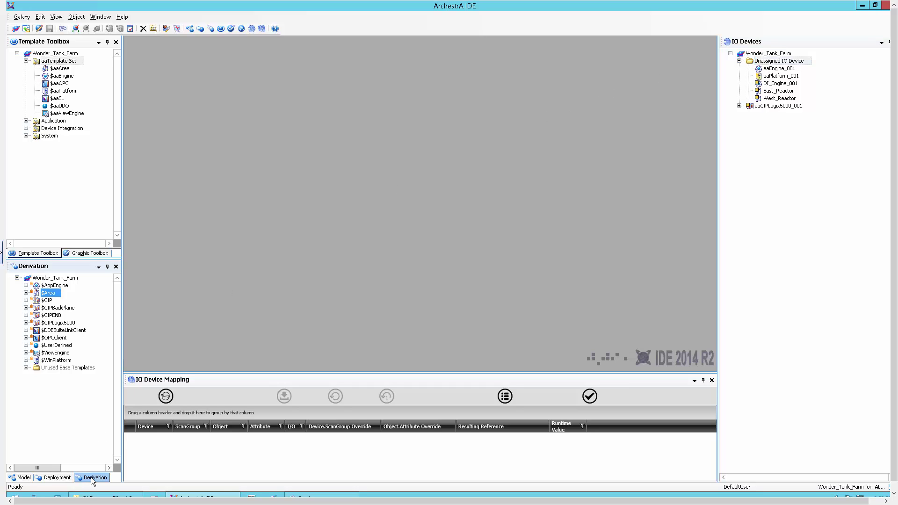
{"action": "left_click", "coordinate": [26, 345]}
Derive the $Reactor_Skid and $Reactor templates from $aaUDO
{"action": "left_click", "coordinate": [56, 353]}
{"action": "right_click", "coordinate": [55, 356]}
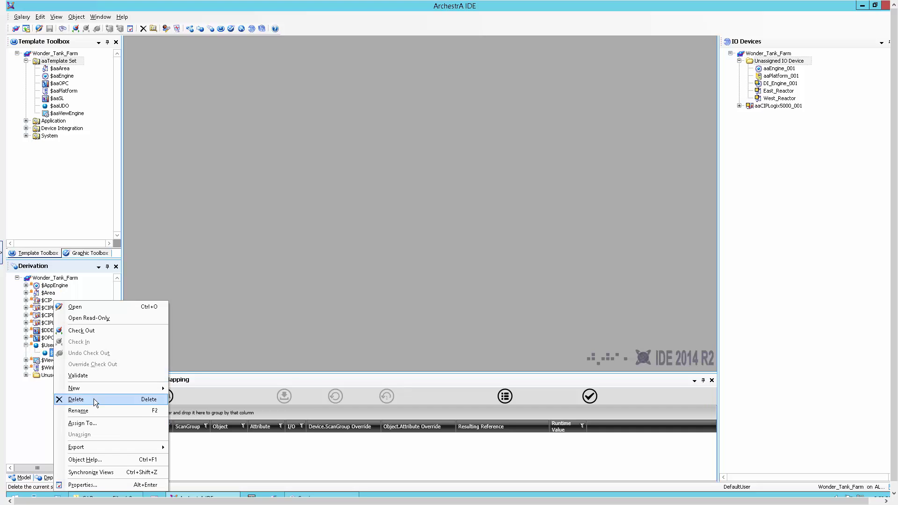
{"action": "left_click", "coordinate": [213, 403]}
{"action": "type", "text": "Reacto"}
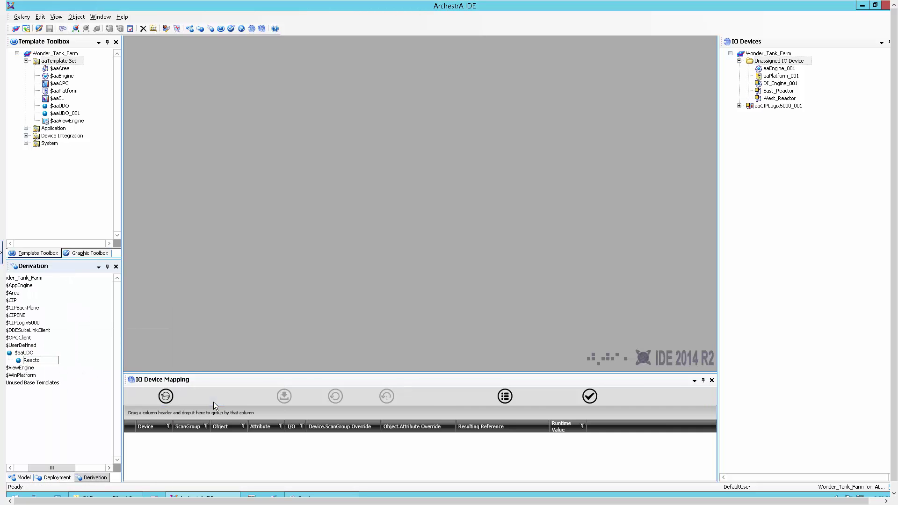
{"action": "type", "text": "r_Skid"}
{"action": "key", "text": "Return"}
{"action": "right_click", "coordinate": [23, 353]}
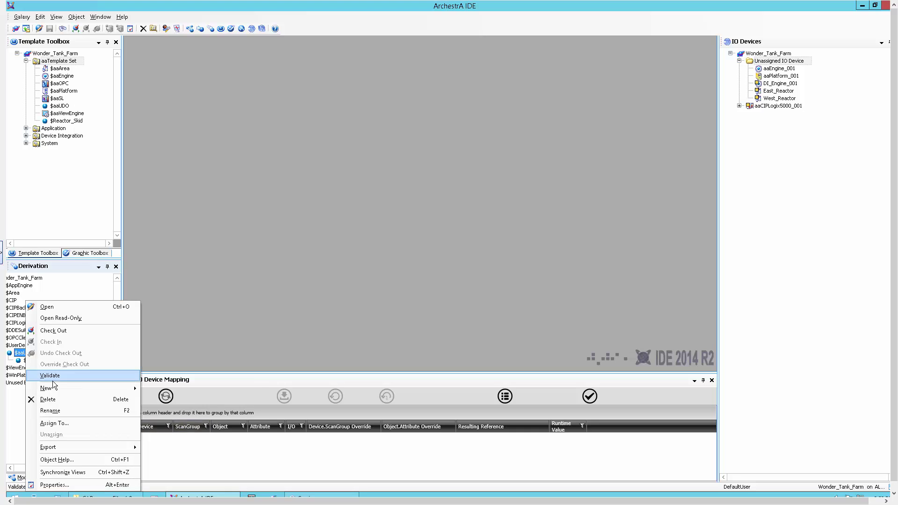
{"action": "mouse_move", "coordinate": [46, 388]}
{"action": "left_click", "coordinate": [182, 399]}
{"action": "type", "text": "Reactor"}
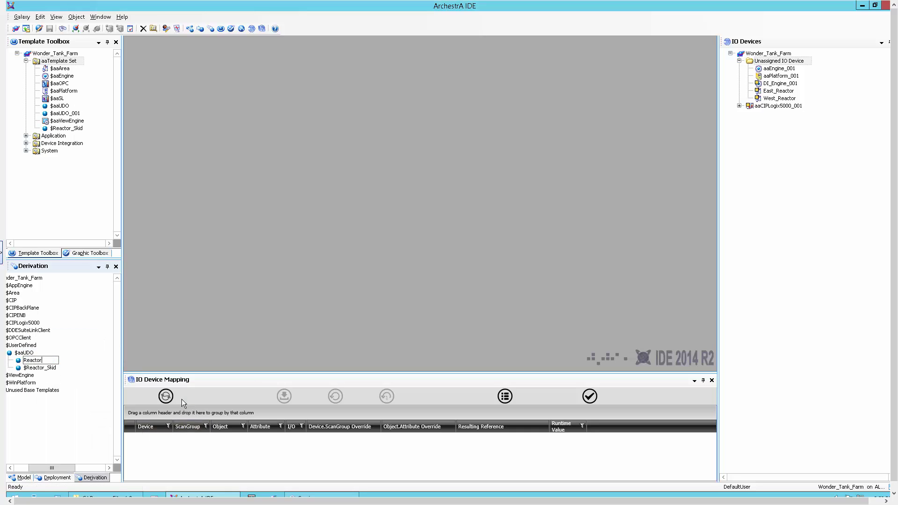
{"action": "key", "text": "Return"}
Derive $Product_Storage from $aaUDO and nest $Reactor and $Product_Storage inside $Reactor_Skid
{"action": "right_click", "coordinate": [15, 353]}
{"action": "mouse_move", "coordinate": [50, 388]}
{"action": "left_click", "coordinate": [178, 399]}
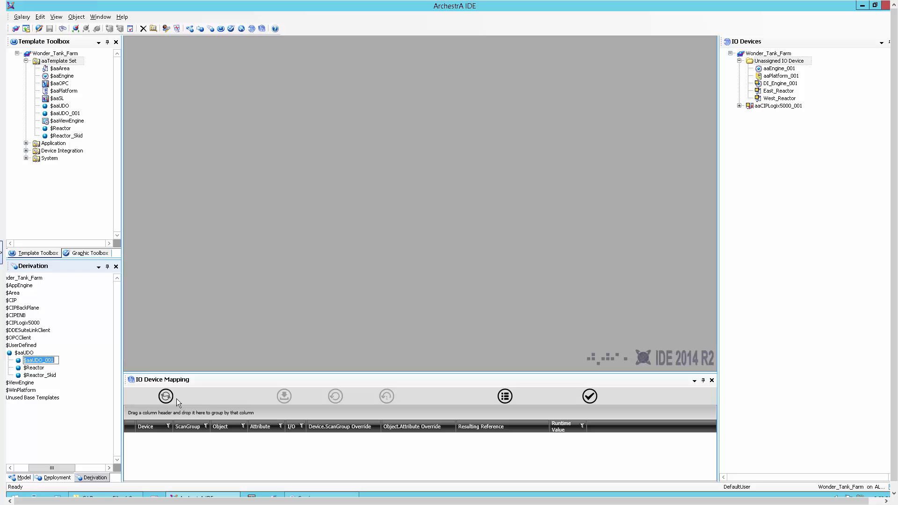
{"action": "type", "text": "Product_Storage"}
{"action": "key", "text": "Return"}
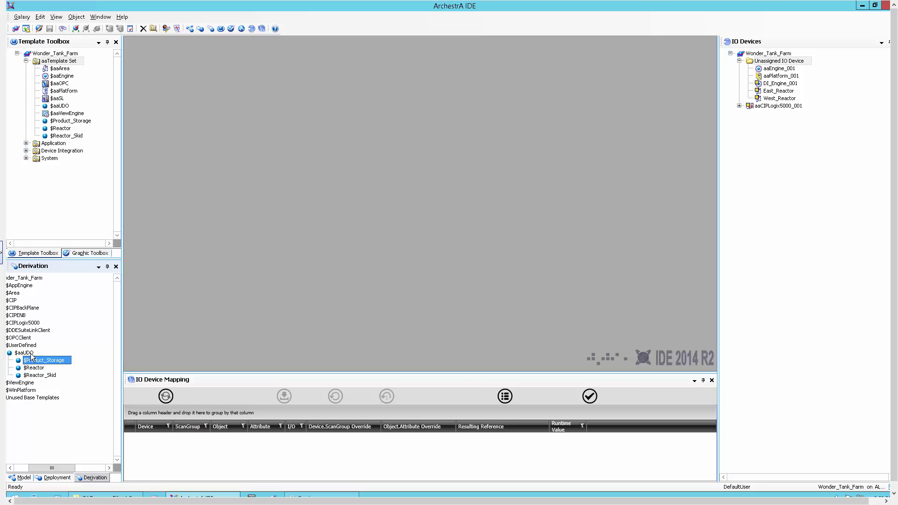
{"action": "left_click_drag", "start_coordinate": [32, 367], "coordinate": [47, 368]}
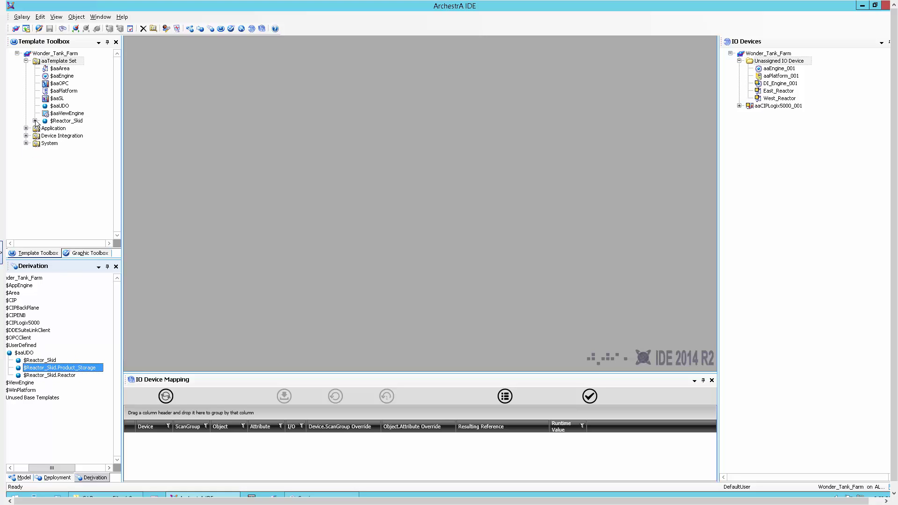
{"action": "left_click", "coordinate": [35, 120]}
Derive a $Pump template from $aaUDO
{"action": "left_click", "coordinate": [29, 353]}
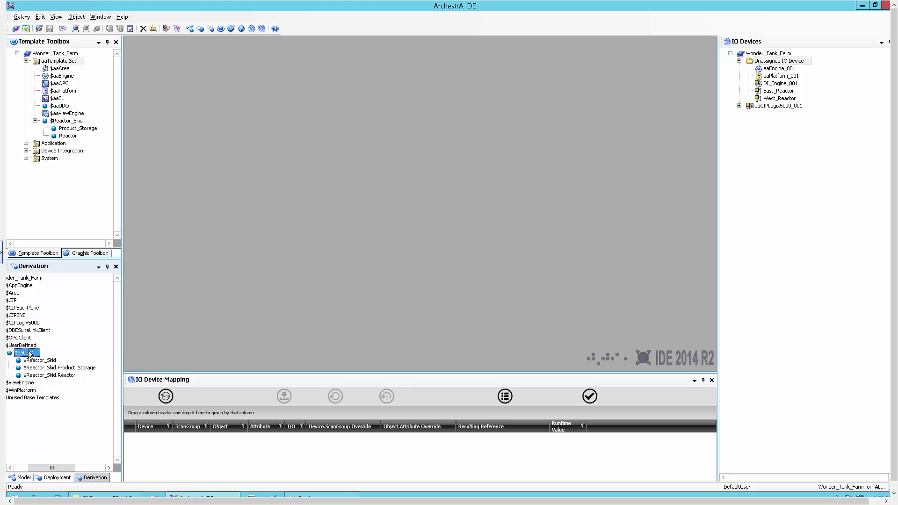
{"action": "right_click", "coordinate": [29, 353]}
{"action": "mouse_move", "coordinate": [117, 389]}
{"action": "left_click", "coordinate": [182, 403]}
{"action": "type", "text": "$Pump"}
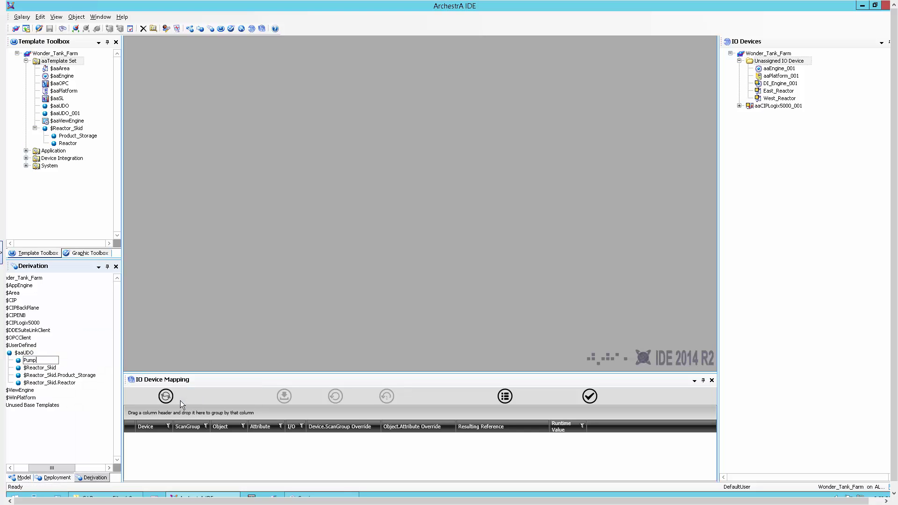
{"action": "key", "text": "Return"}
Derive Concentrate_Pump and Storage_Pump templates from $Pump
{"action": "right_click", "coordinate": [39, 361]}
{"action": "mouse_move", "coordinate": [58, 388]}
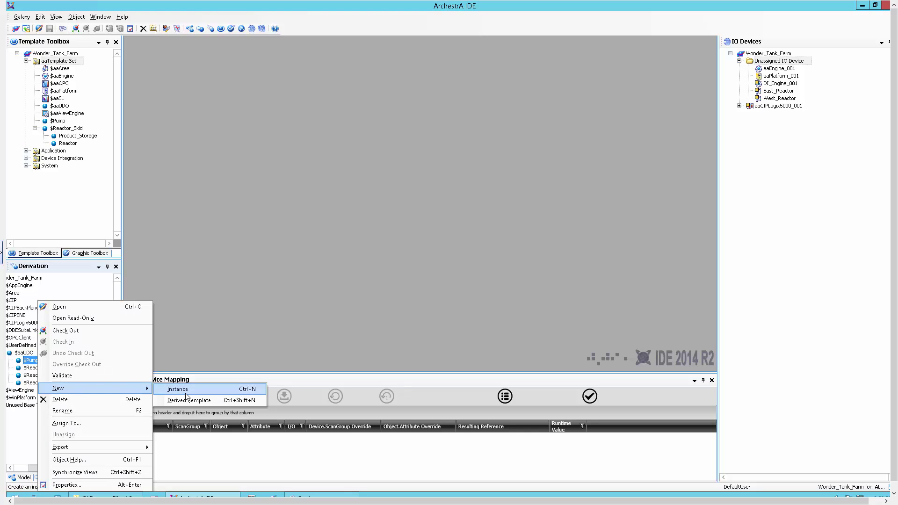
{"action": "left_click", "coordinate": [193, 399]}
{"action": "type", "text": "Concentrate_Pump"}
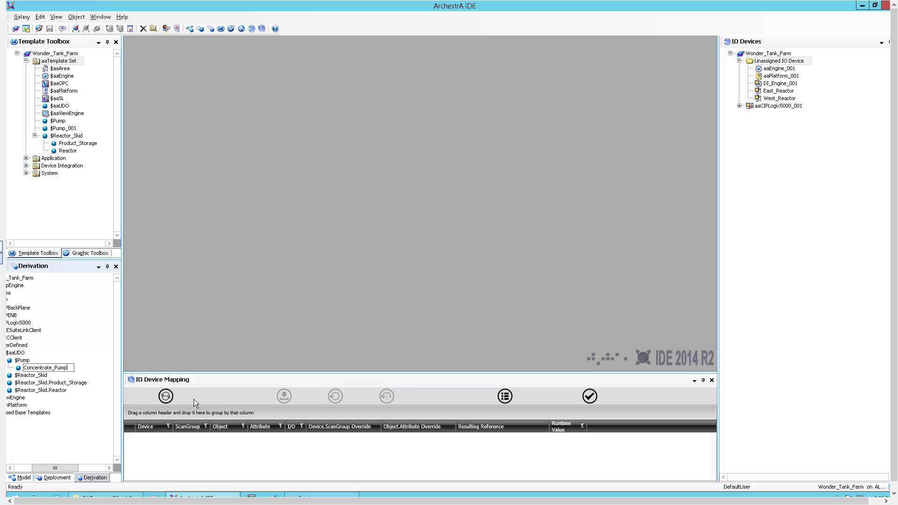
{"action": "key", "text": "Return"}
{"action": "right_click", "coordinate": [21, 361]}
{"action": "mouse_move", "coordinate": [52, 389]}
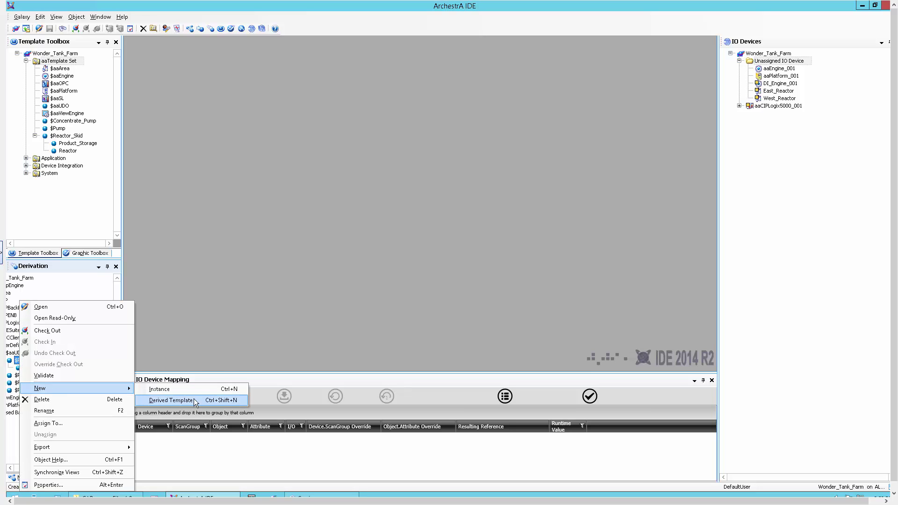
{"action": "left_click", "coordinate": [193, 399]}
{"action": "type", "text": "Storage_Pump"}
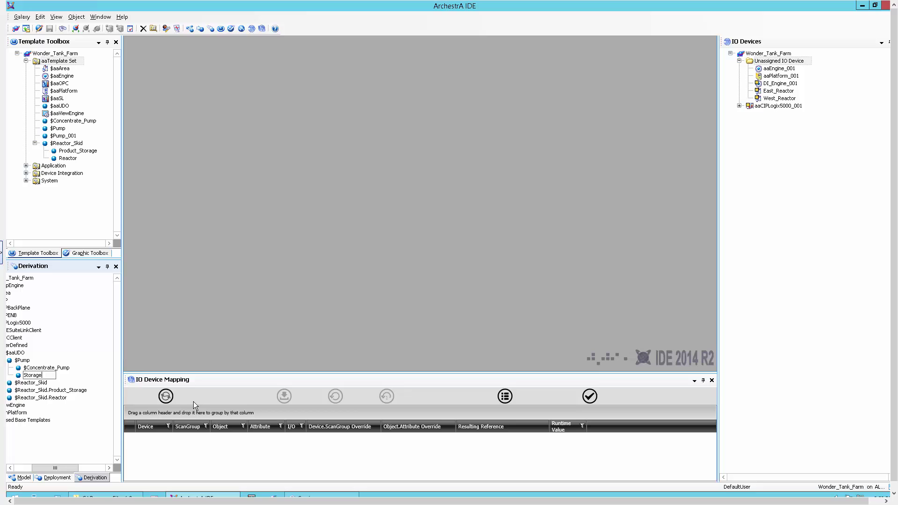
{"action": "left_click", "coordinate": [59, 144]}
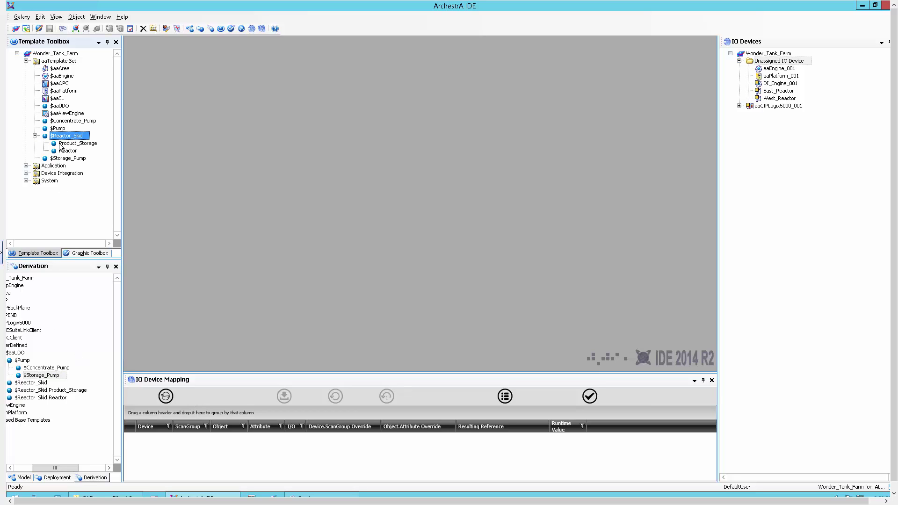
Nest Concentrate_Pump under Reactor and Storage_Pump under Product_Storage
{"action": "left_click", "coordinate": [61, 121]}
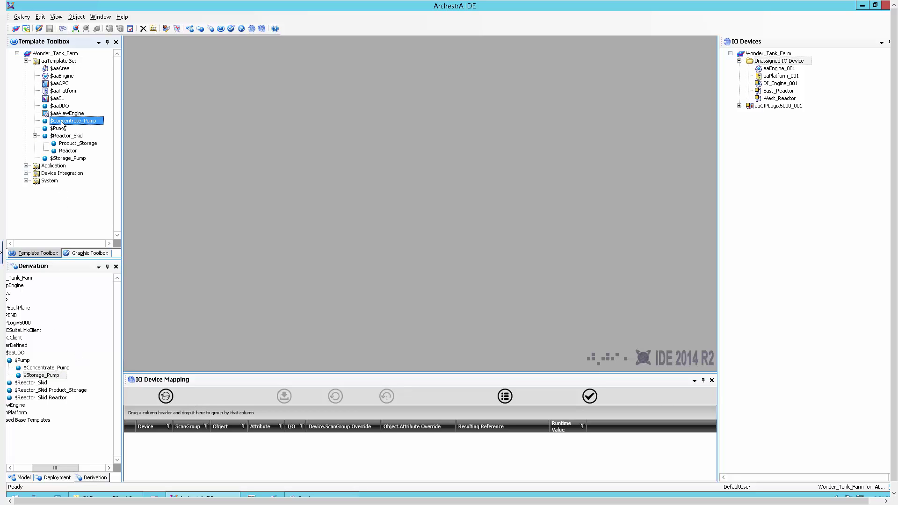
{"action": "left_click_drag", "start_coordinate": [61, 121], "coordinate": [75, 136]}
{"action": "left_click", "coordinate": [56, 159]}
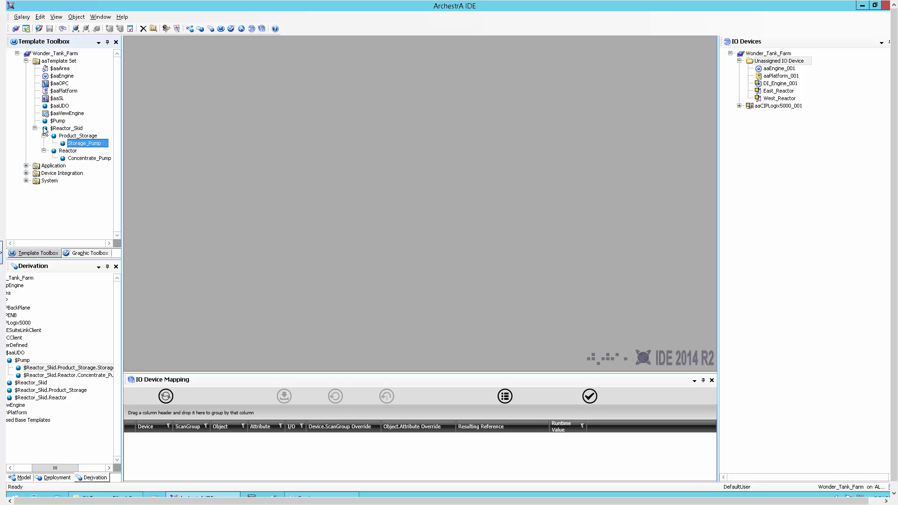
In the Reactor template, add I/O-enabled Boolean attributes Water_Valve and Concentrate_Valve
{"action": "right_click", "coordinate": [63, 151]}
{"action": "left_click", "coordinate": [89, 158]}
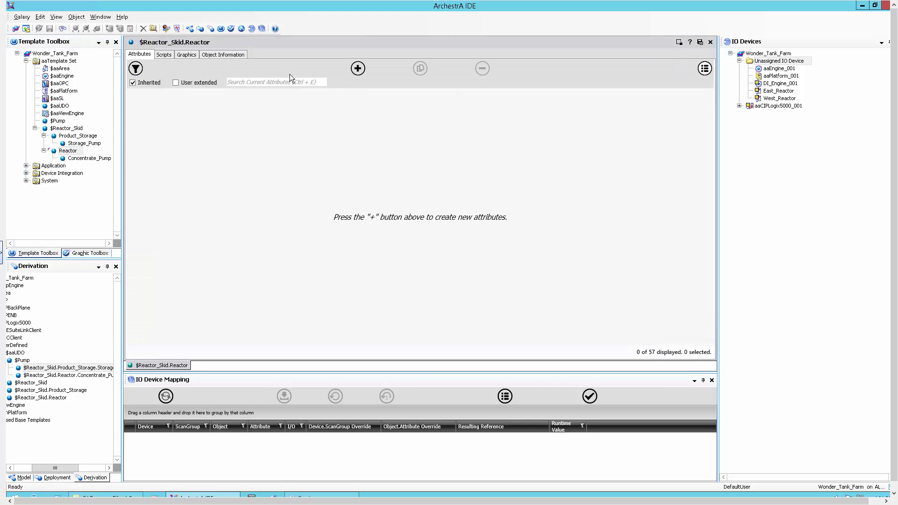
{"action": "left_click", "coordinate": [358, 68]}
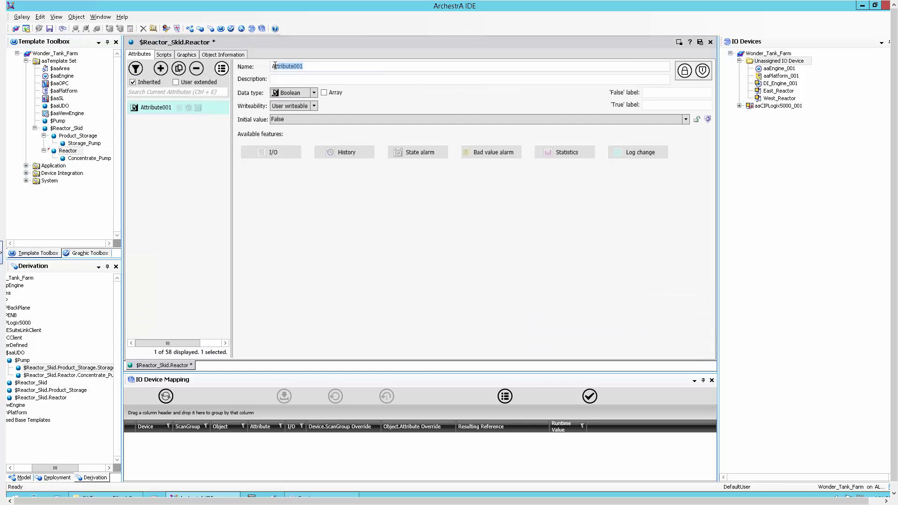
{"action": "type", "text": "Water_Valve"}
{"action": "left_click", "coordinate": [293, 93]}
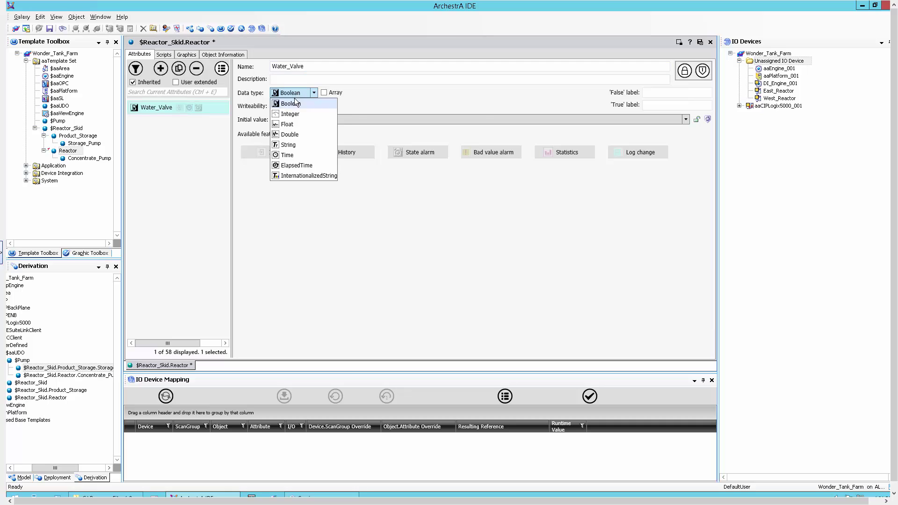
{"action": "left_click", "coordinate": [290, 104]}
{"action": "left_click", "coordinate": [260, 154]}
{"action": "left_click", "coordinate": [160, 69]}
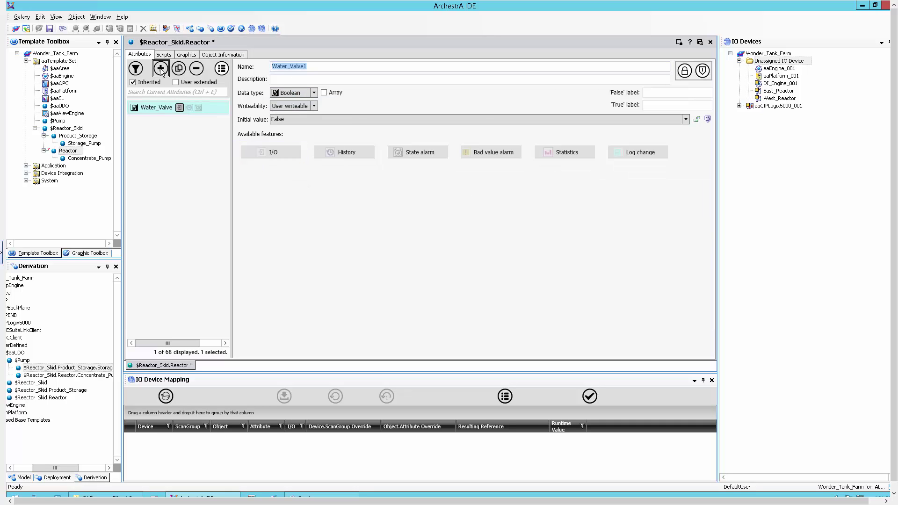
{"action": "type", "text": "Concentrate_Valve"}
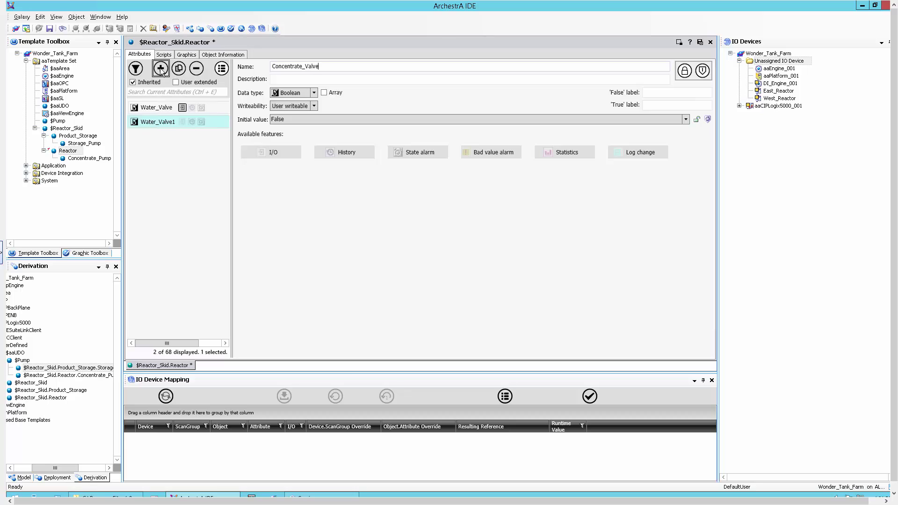
{"action": "key", "text": "Return"}
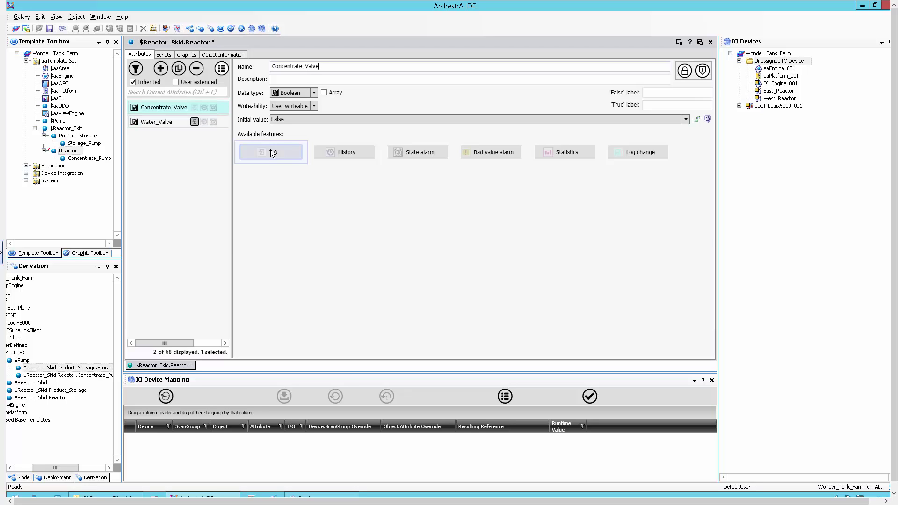
{"action": "left_click", "coordinate": [273, 153]}
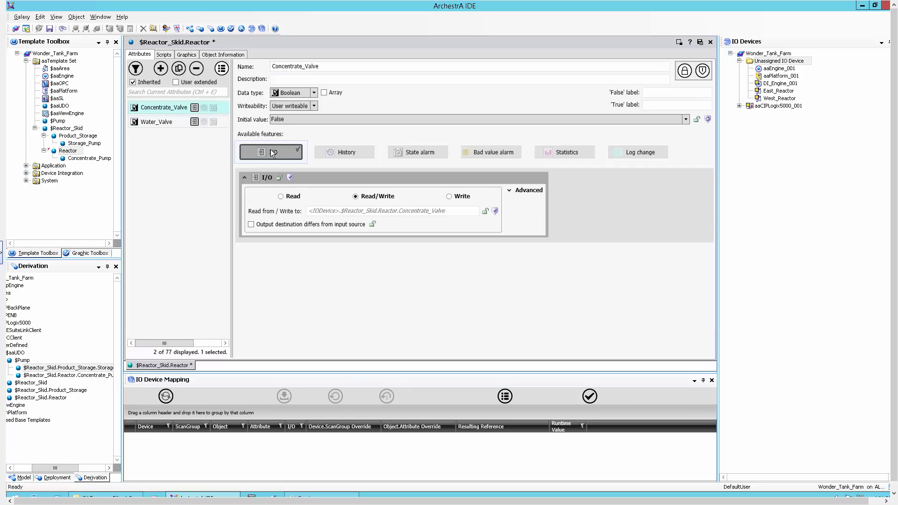
Add I/O-enabled attributes Steam_Valve and Transfer_Valve to the Reactor template
{"action": "left_click", "coordinate": [160, 69]}
{"action": "type", "text": "Steam_Valv"}
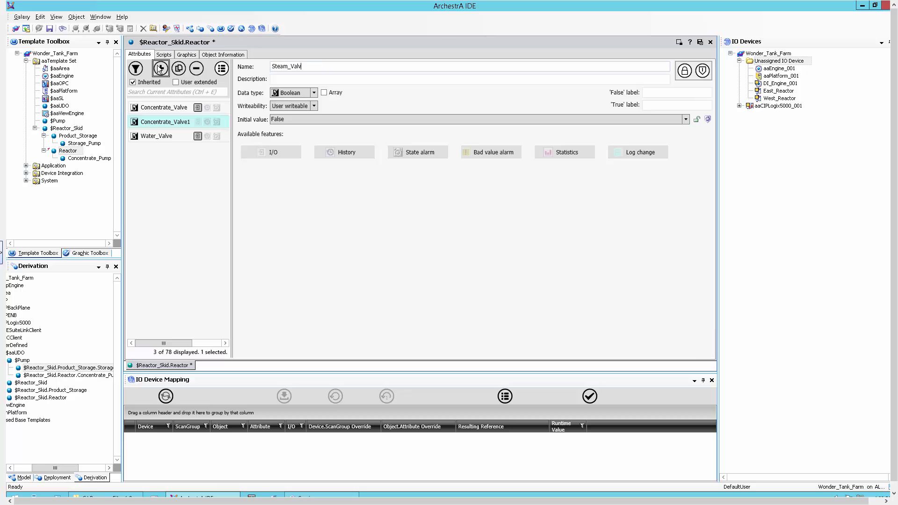
{"action": "type", "text": "e"}
{"action": "key", "text": "Return"}
{"action": "left_click", "coordinate": [263, 153]}
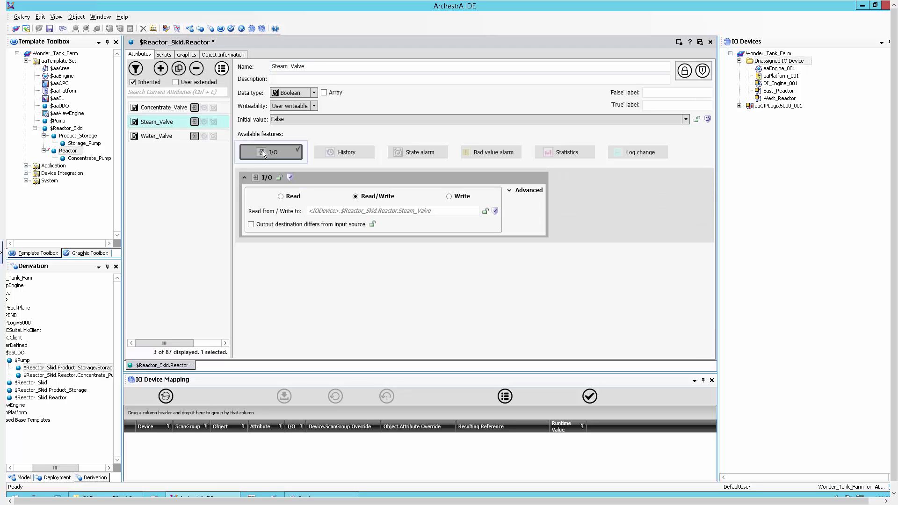
{"action": "left_click", "coordinate": [160, 69]}
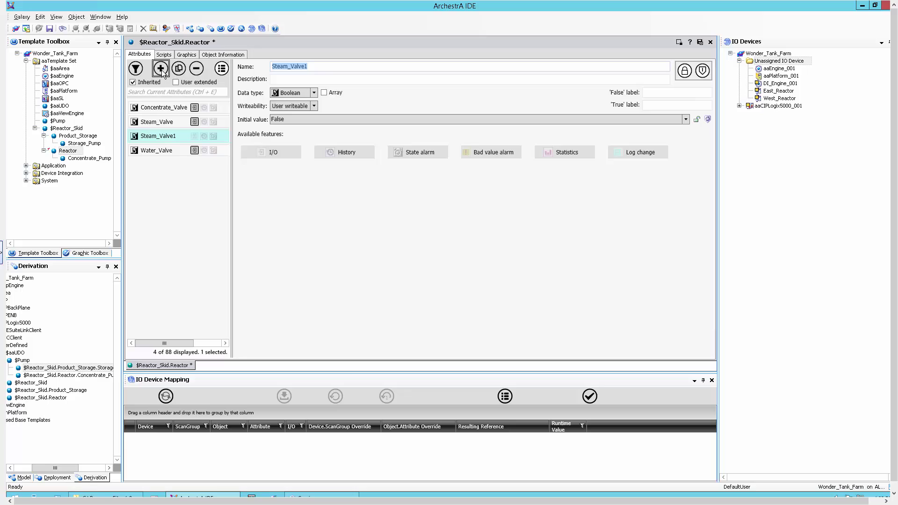
{"action": "type", "text": "Transfer_Valve"}
{"action": "key", "text": "Return"}
{"action": "left_click", "coordinate": [257, 153]}
Add an I/O-enabled Float attribute Reactor_Level, then save and close the template
{"action": "left_click", "coordinate": [161, 69]}
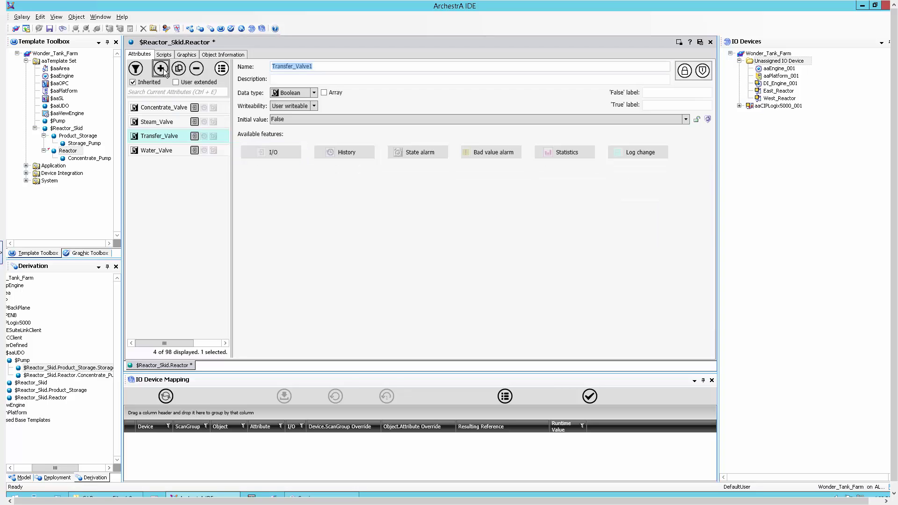
{"action": "type", "text": "Reactor_Level"}
{"action": "key", "text": "Return"}
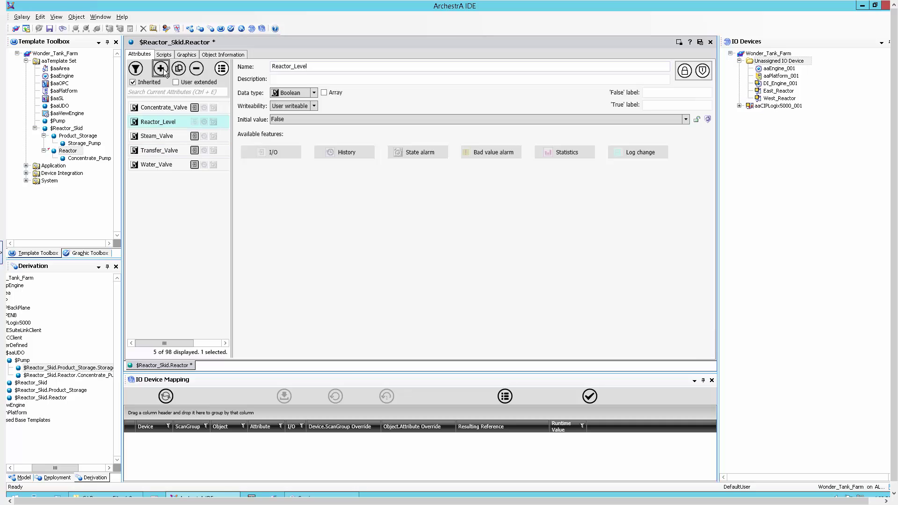
{"action": "left_click", "coordinate": [301, 93]}
{"action": "left_click", "coordinate": [298, 123]}
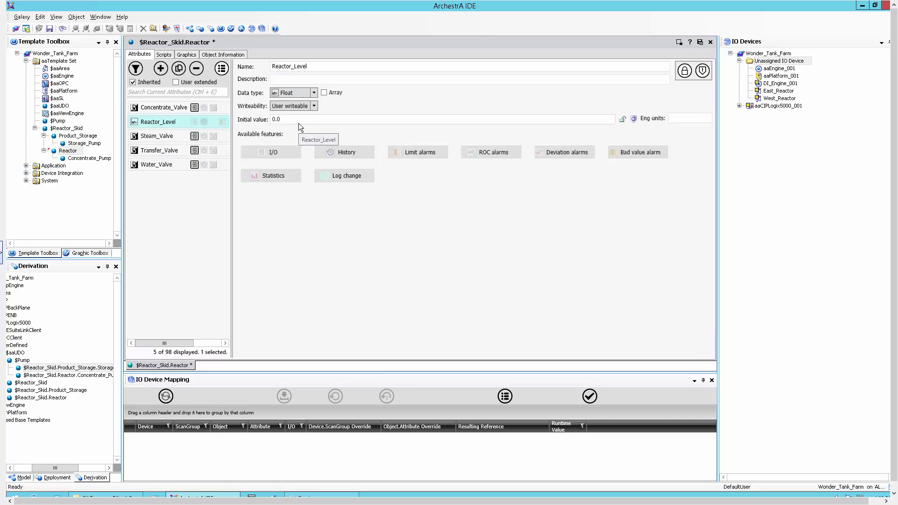
{"action": "left_click", "coordinate": [281, 152]}
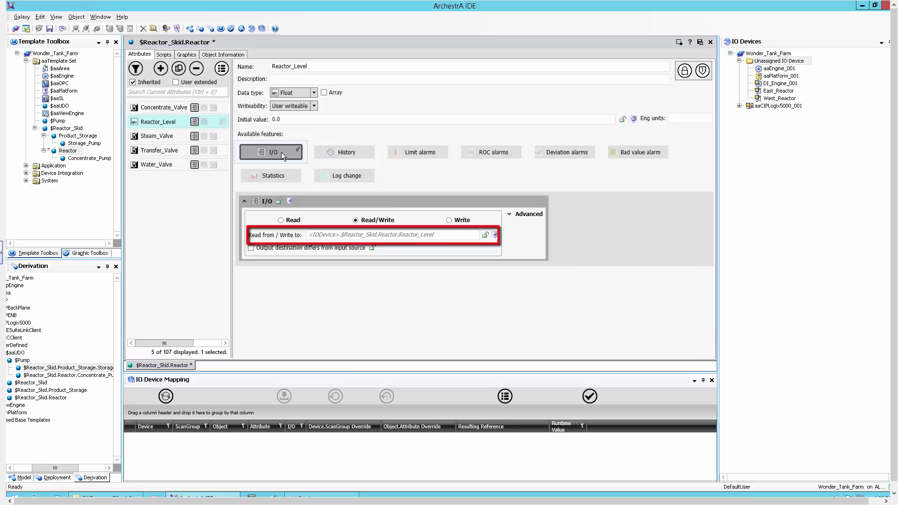
{"action": "left_click", "coordinate": [700, 43]}
Finish the Reactor check-in, open Product_Storage, and leave it with one new attribute
{"action": "left_click", "coordinate": [482, 293]}
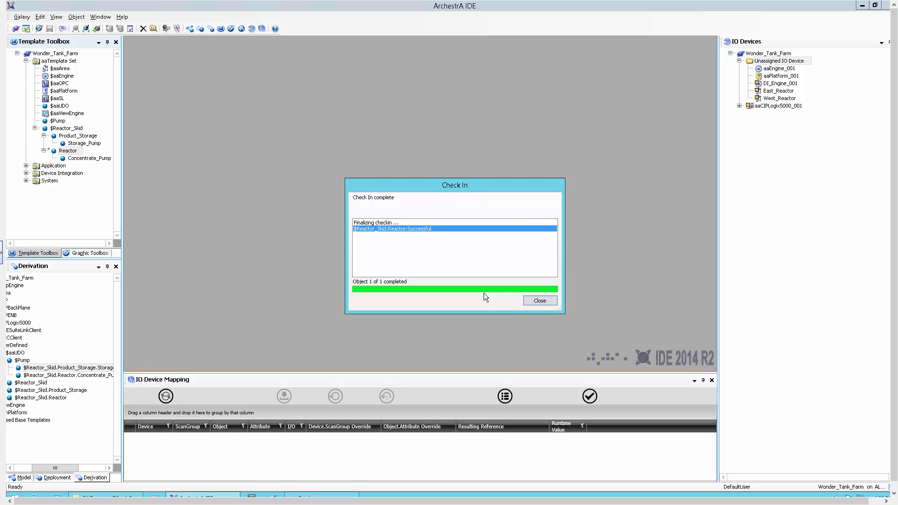
{"action": "left_click", "coordinate": [539, 300]}
{"action": "right_click", "coordinate": [83, 135]}
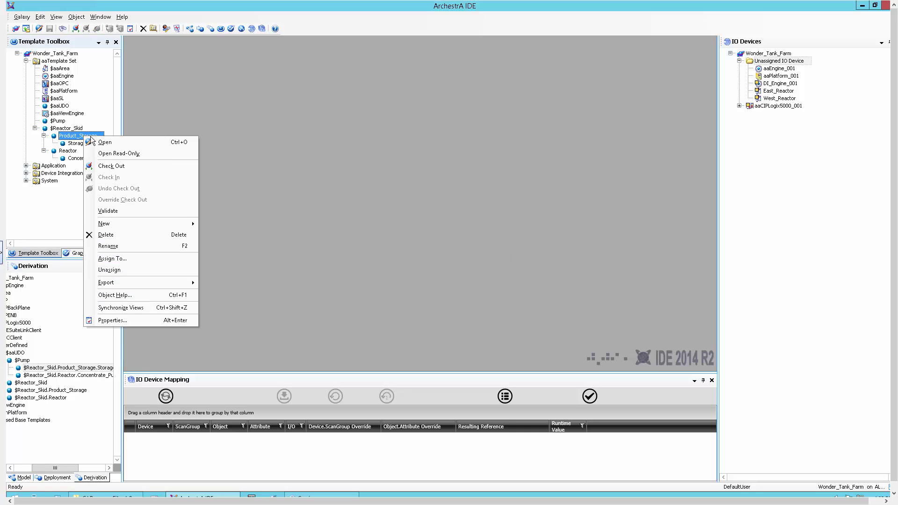
{"action": "left_click", "coordinate": [100, 141]}
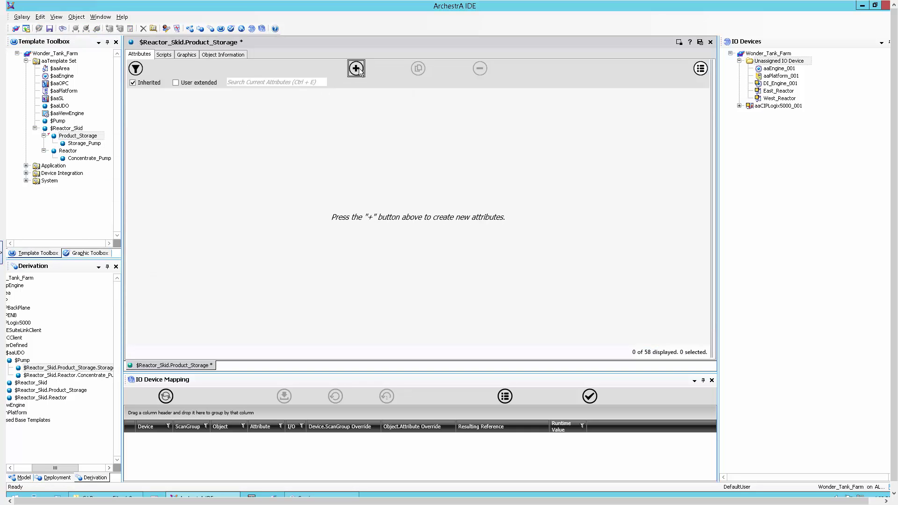
{"action": "left_click", "coordinate": [358, 69]}
{"action": "left_click", "coordinate": [159, 70]}
{"action": "left_click", "coordinate": [174, 112]}
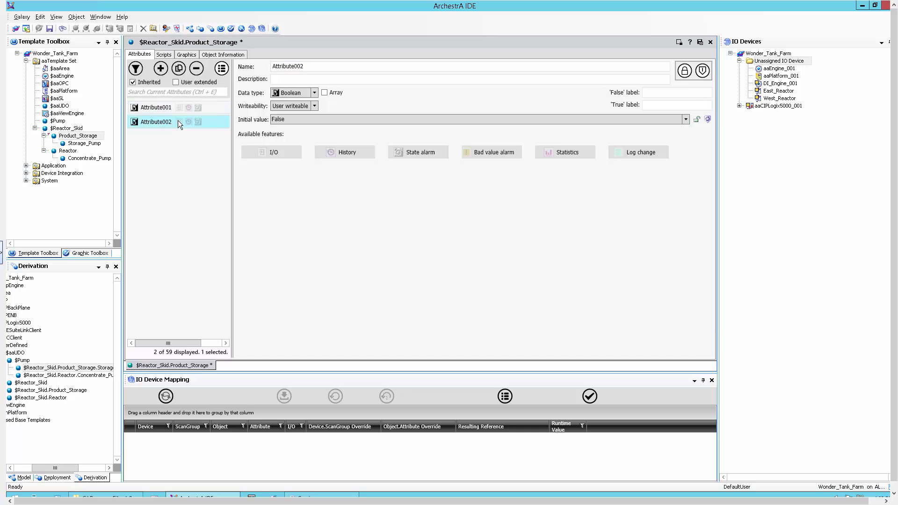
{"action": "key", "text": "Delete"}
{"action": "left_click", "coordinate": [452, 287]}
Name it Level as an I/O-enabled Float, add Boolean Drain_Valve, and save and close
{"action": "double_click", "coordinate": [269, 66]}
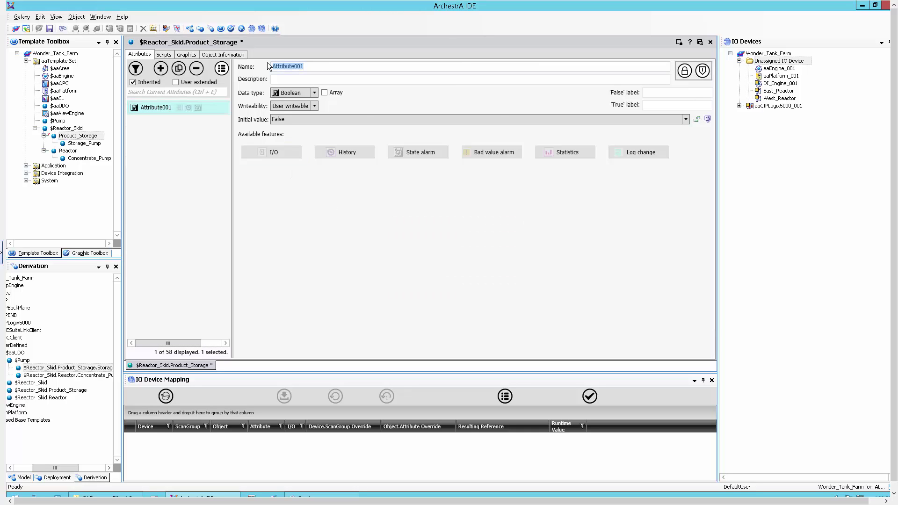
{"action": "type", "text": "Level"}
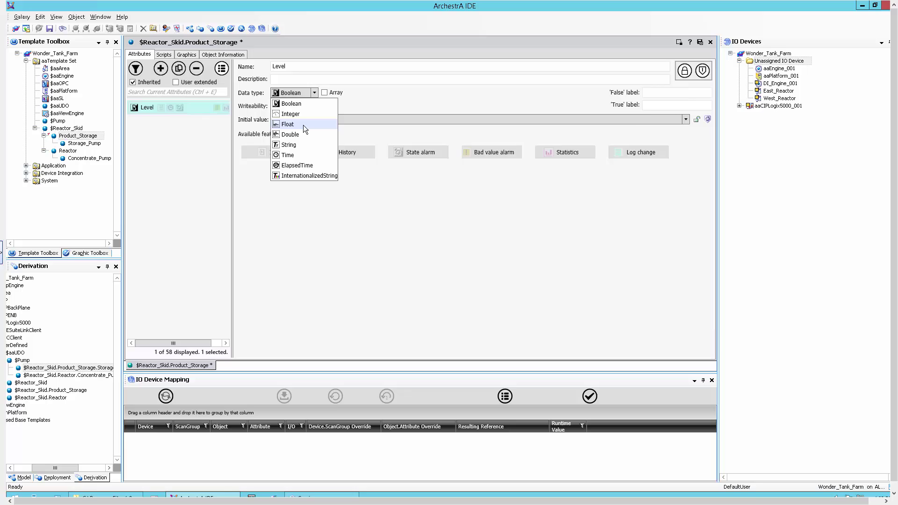
{"action": "left_click", "coordinate": [303, 125]}
{"action": "left_click", "coordinate": [287, 155]}
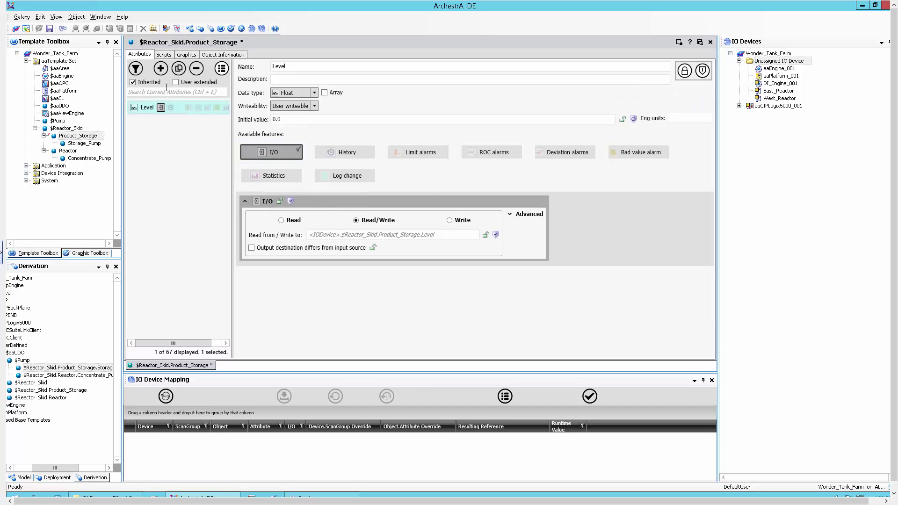
{"action": "left_click", "coordinate": [160, 69]}
{"action": "type", "text": "Drain_Valve"}
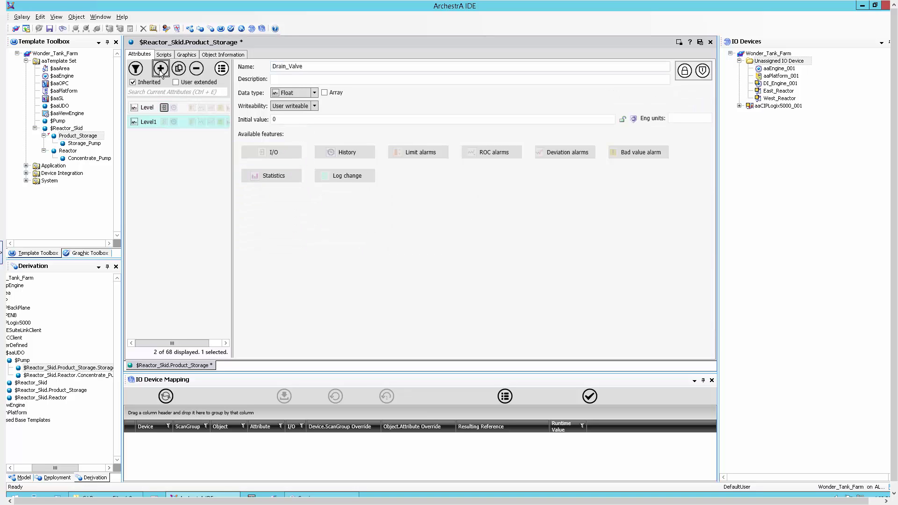
{"action": "left_click", "coordinate": [315, 93]}
{"action": "left_click", "coordinate": [289, 101]}
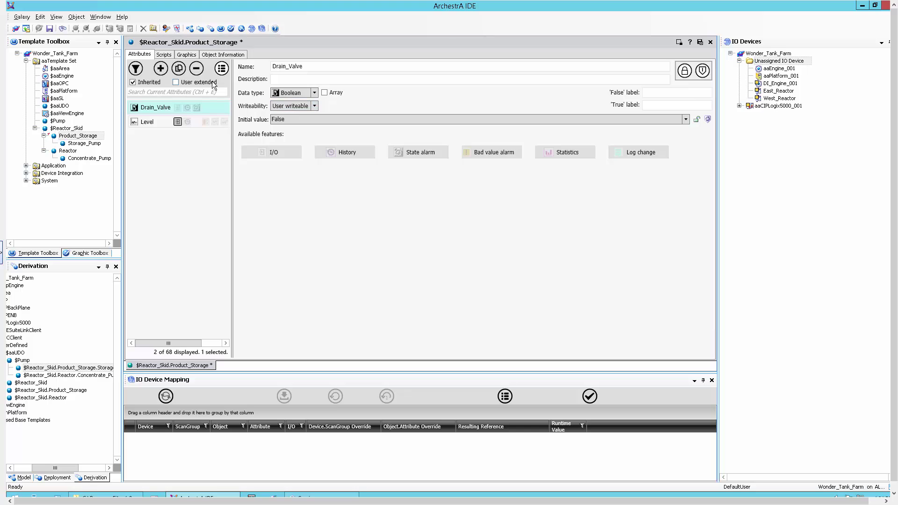
{"action": "left_click", "coordinate": [700, 42]}
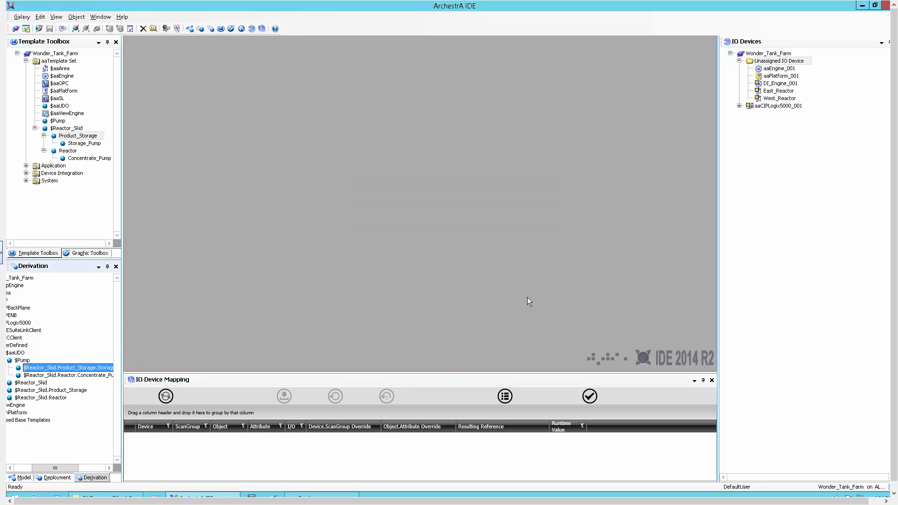
In the $Pump template, add I/O-enabled Boolean attributes Running and Motor_OL
{"action": "right_click", "coordinate": [67, 121]}
{"action": "left_click", "coordinate": [84, 125]}
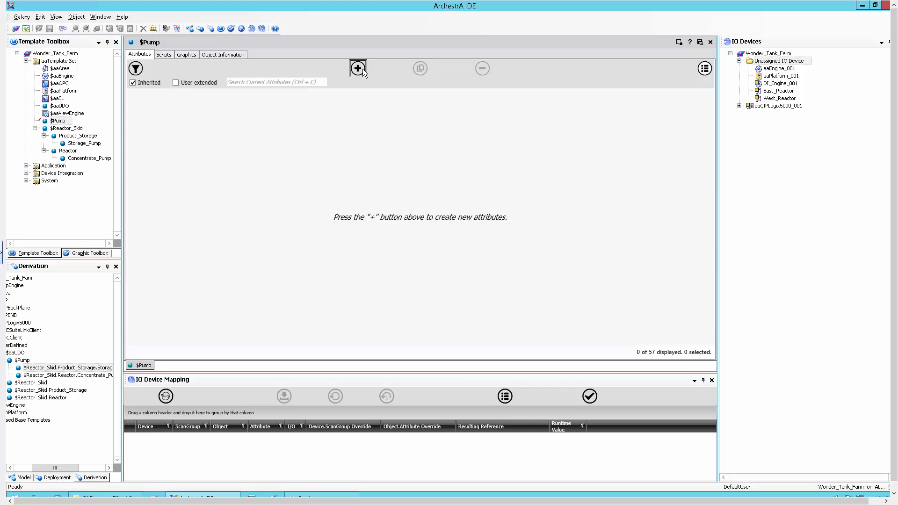
{"action": "left_click", "coordinate": [358, 68]}
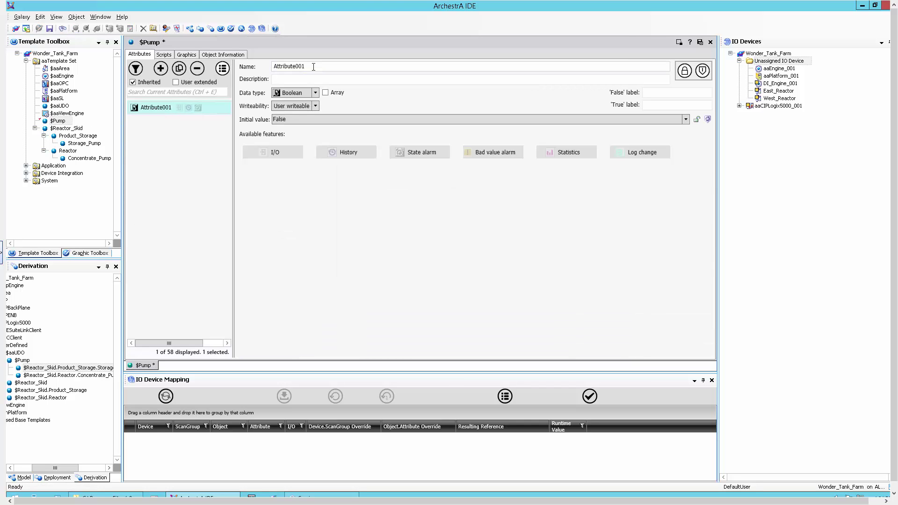
{"action": "double_click", "coordinate": [314, 67]}
{"action": "type", "text": "Running"}
{"action": "left_click", "coordinate": [297, 93]}
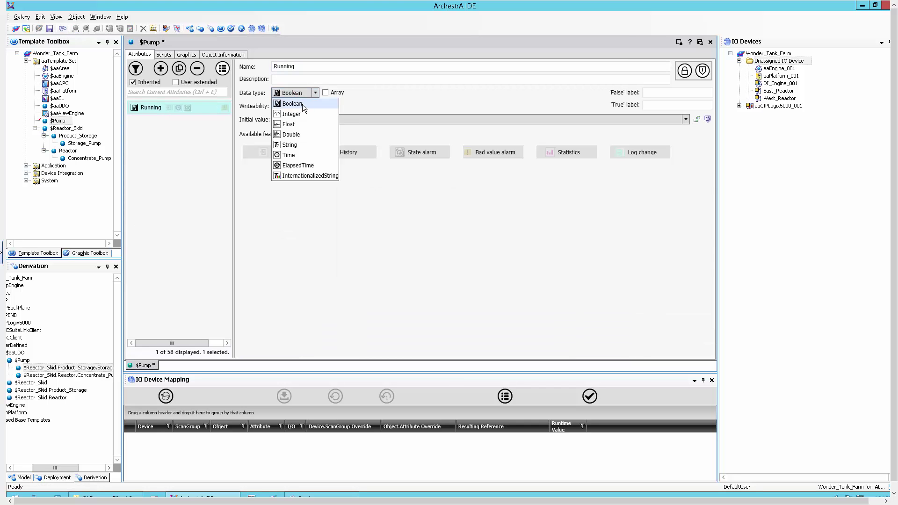
{"action": "left_click", "coordinate": [303, 104]}
{"action": "left_click", "coordinate": [273, 152]}
{"action": "left_click", "coordinate": [161, 69]}
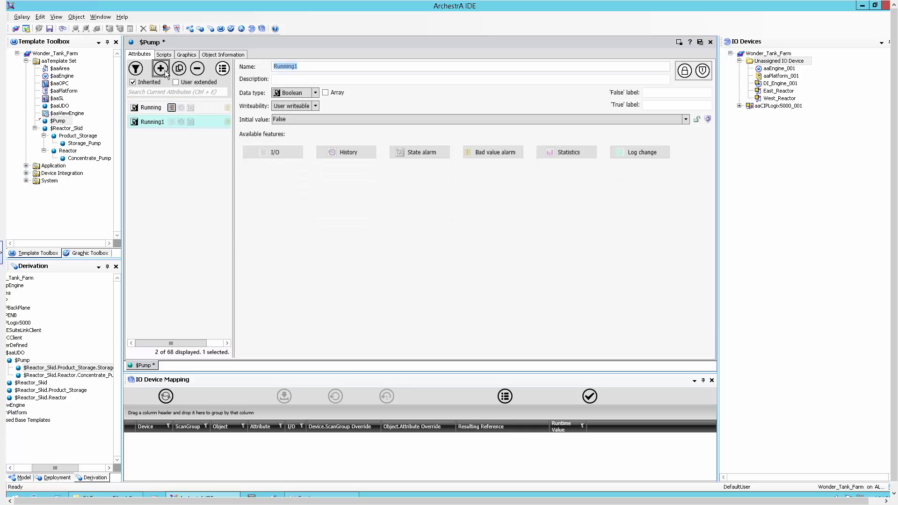
{"action": "type", "text": "Motor_OL"}
{"action": "left_click", "coordinate": [273, 152]}
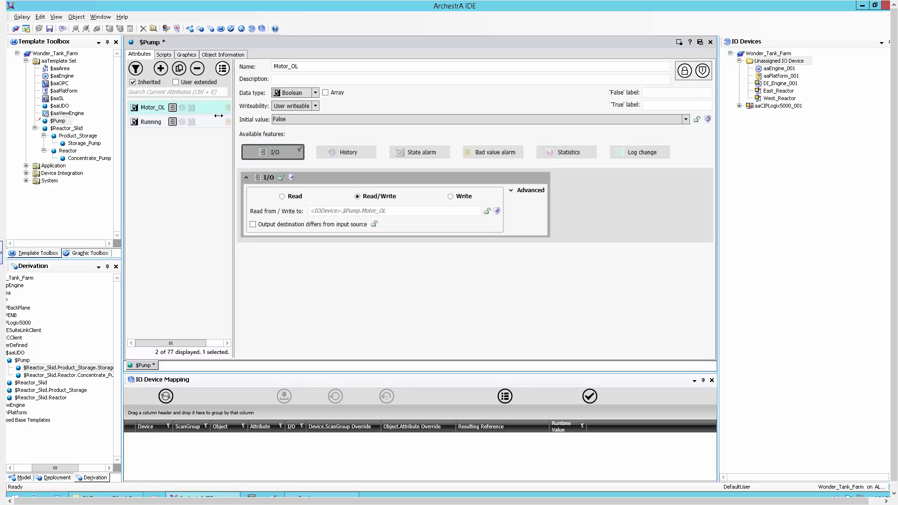
Add Float attributes Oil_Pressure and RPM, enabling I/O on RPM
{"action": "left_click", "coordinate": [160, 68]}
{"action": "type", "text": "Oil_Pressure"}
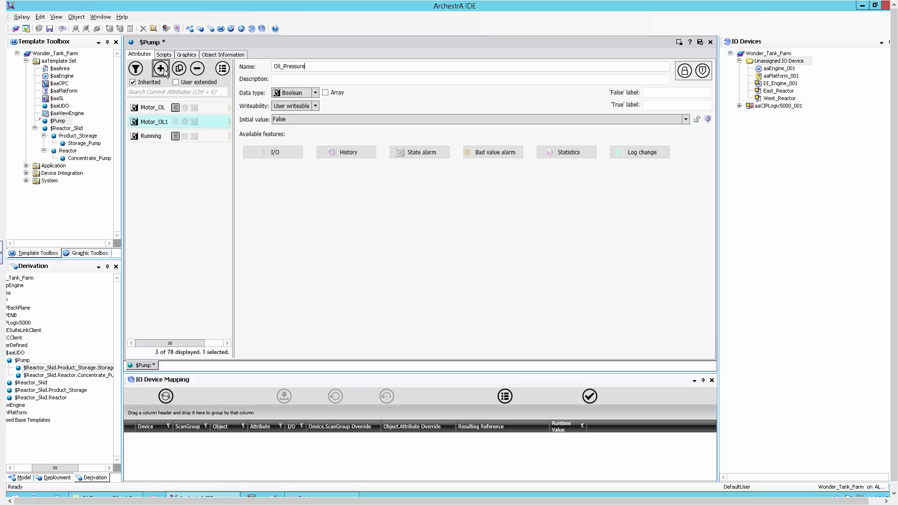
{"action": "key", "text": "Return"}
{"action": "left_click", "coordinate": [307, 93]}
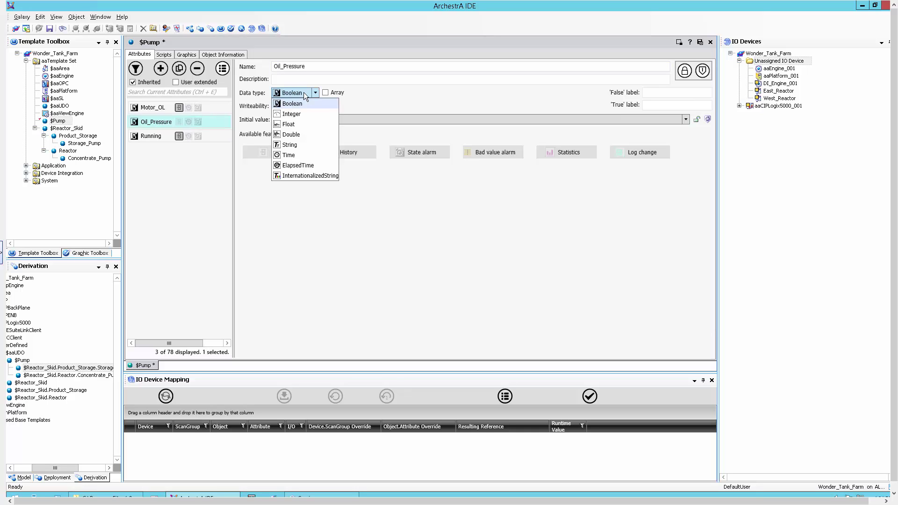
{"action": "left_click", "coordinate": [305, 124]}
{"action": "left_click", "coordinate": [162, 69]}
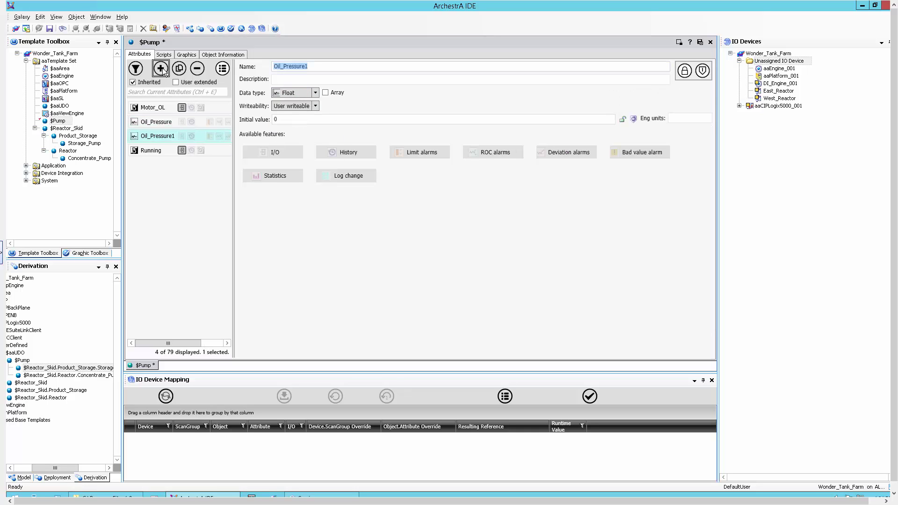
{"action": "type", "text": "RPM"}
{"action": "key", "text": "Return"}
{"action": "left_click", "coordinate": [308, 93]}
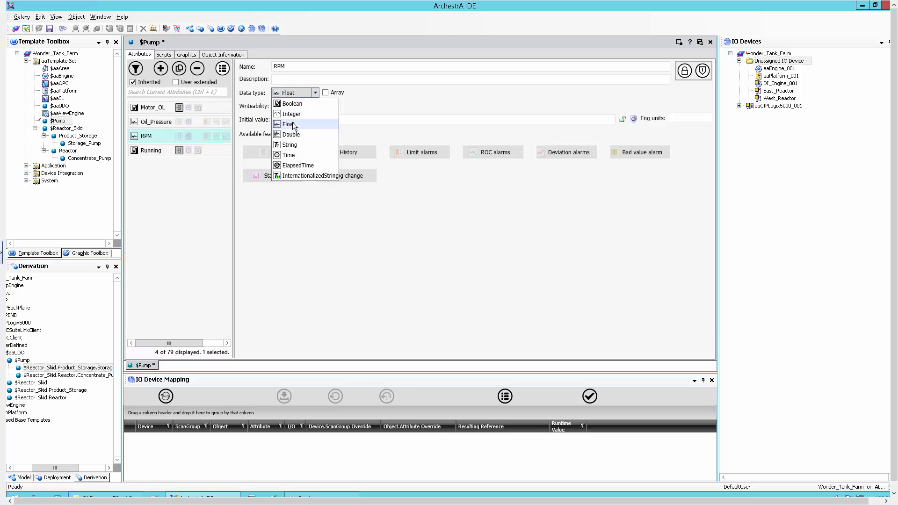
{"action": "left_click", "coordinate": [301, 112]}
{"action": "left_click", "coordinate": [288, 153]}
Enable I/O on Oil_Pressure, then save, close and check in $Pump
{"action": "left_click", "coordinate": [187, 123]}
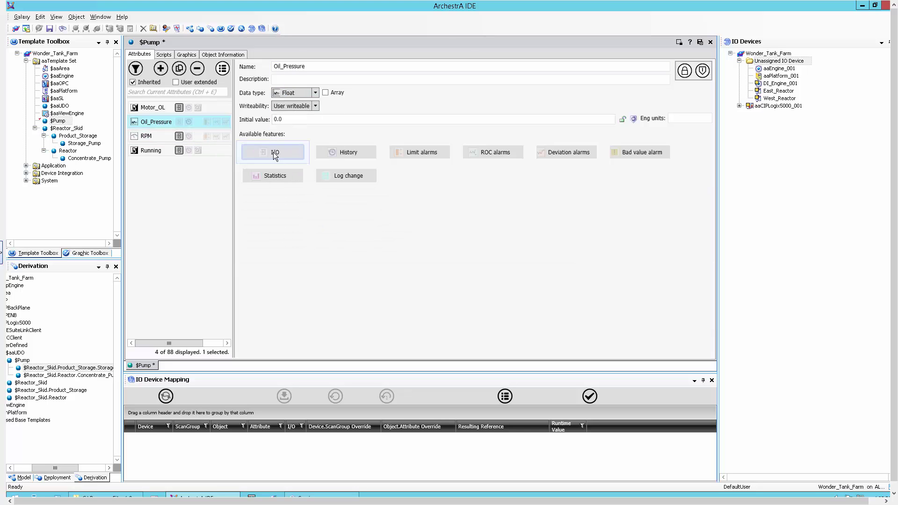
{"action": "left_click", "coordinate": [274, 153]}
{"action": "left_click", "coordinate": [701, 42]}
{"action": "left_click", "coordinate": [470, 292]}
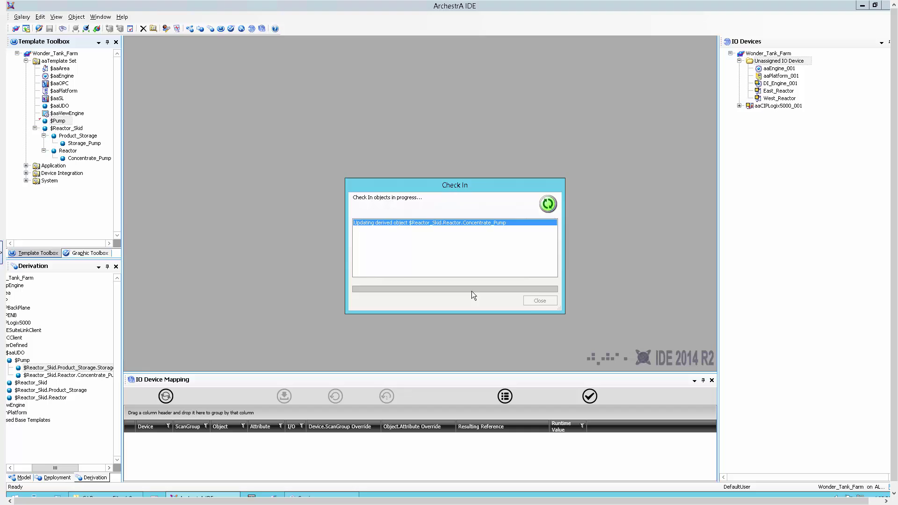
{"action": "left_click", "coordinate": [538, 300]}
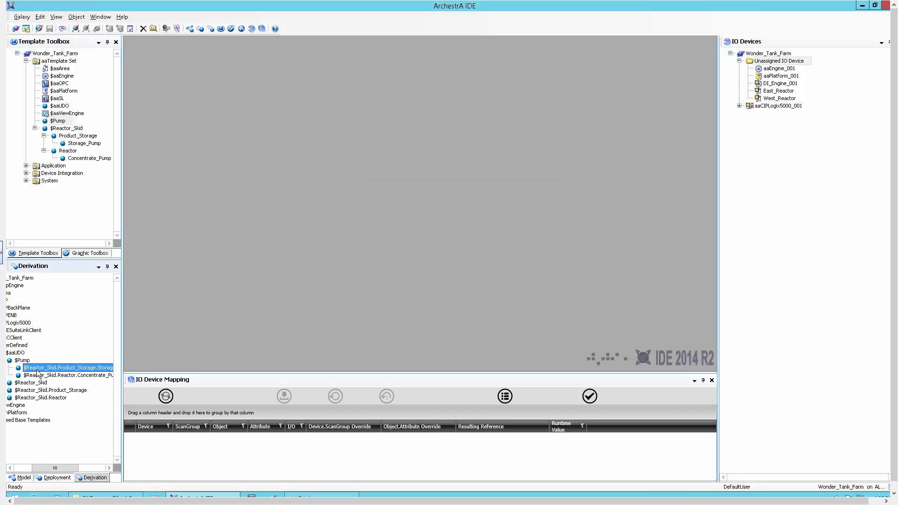
{"action": "left_click", "coordinate": [70, 144]}
{"action": "double_click", "coordinate": [70, 144]}
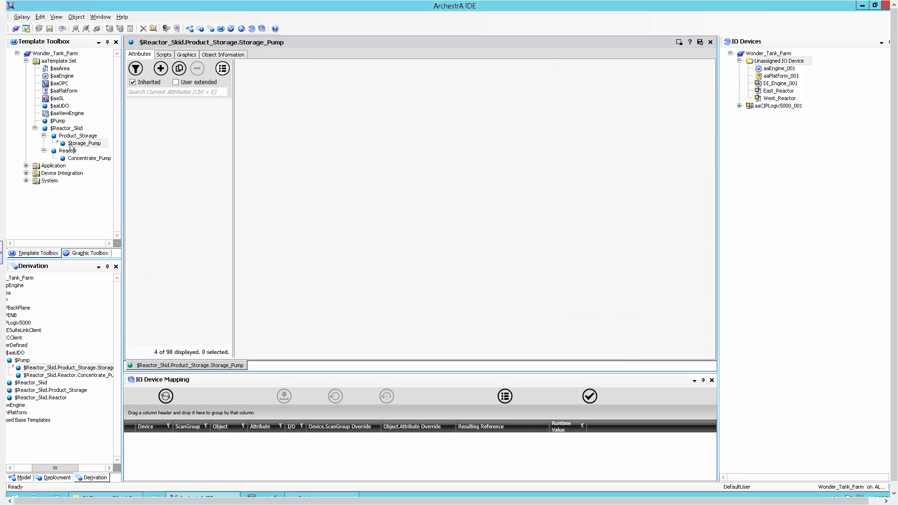
{"action": "left_click", "coordinate": [700, 42]}
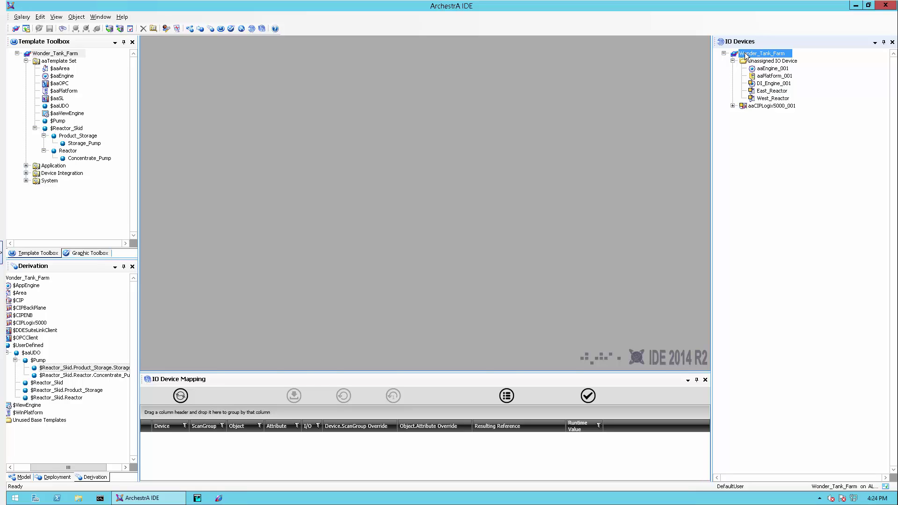
Expand aaCIPLogix5000_001's scan groups and check East_Reactor and West_Reactor in the area view
{"action": "left_click", "coordinate": [733, 107]}
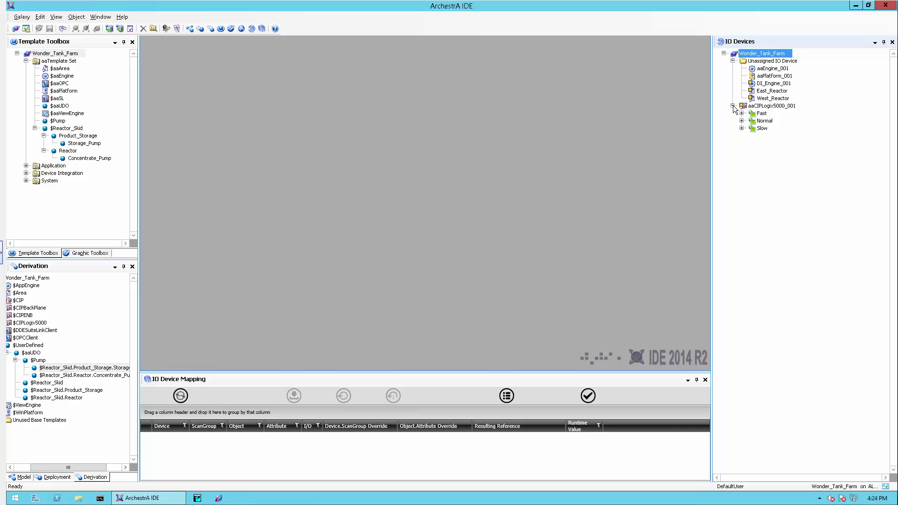
{"action": "left_click", "coordinate": [762, 107]}
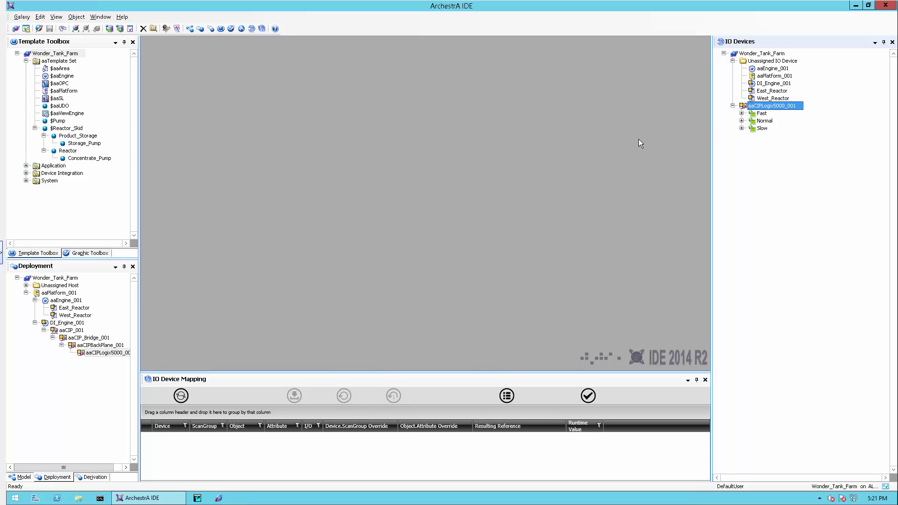
{"action": "left_click", "coordinate": [21, 477]}
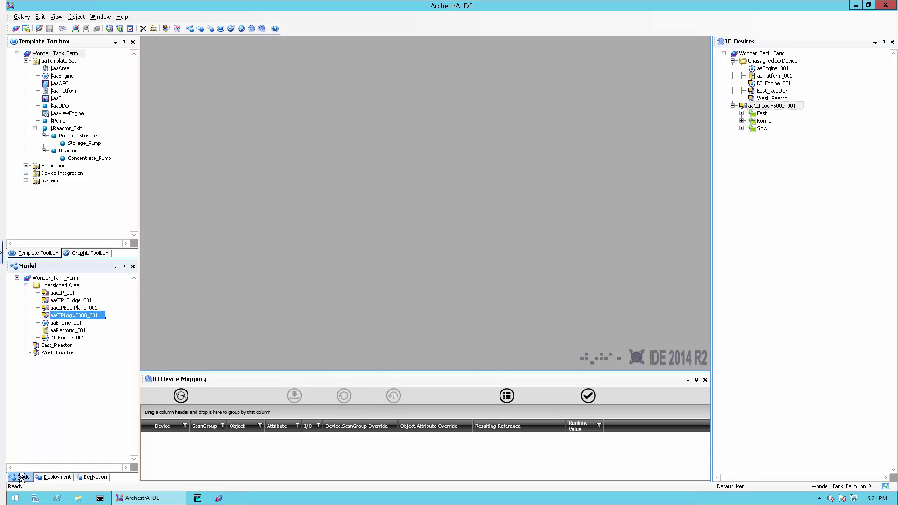
{"action": "left_click", "coordinate": [55, 346]}
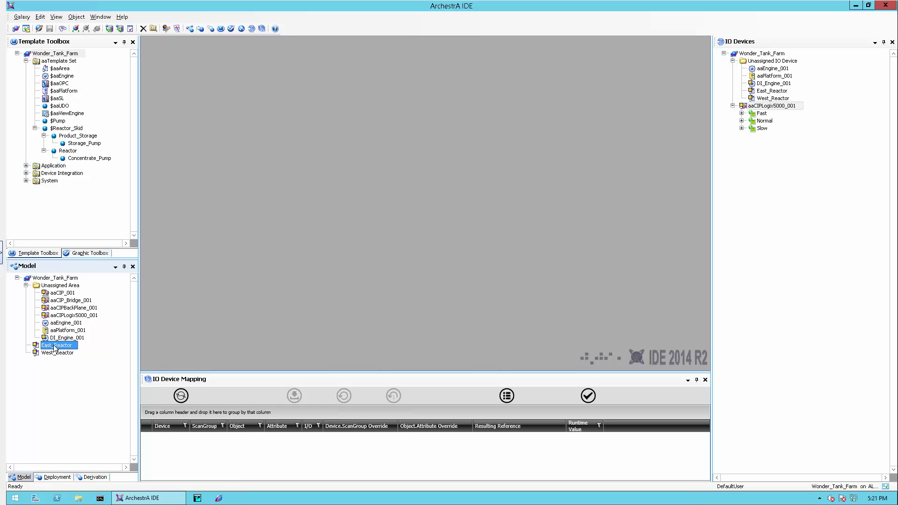
{"action": "left_click", "coordinate": [54, 354]}
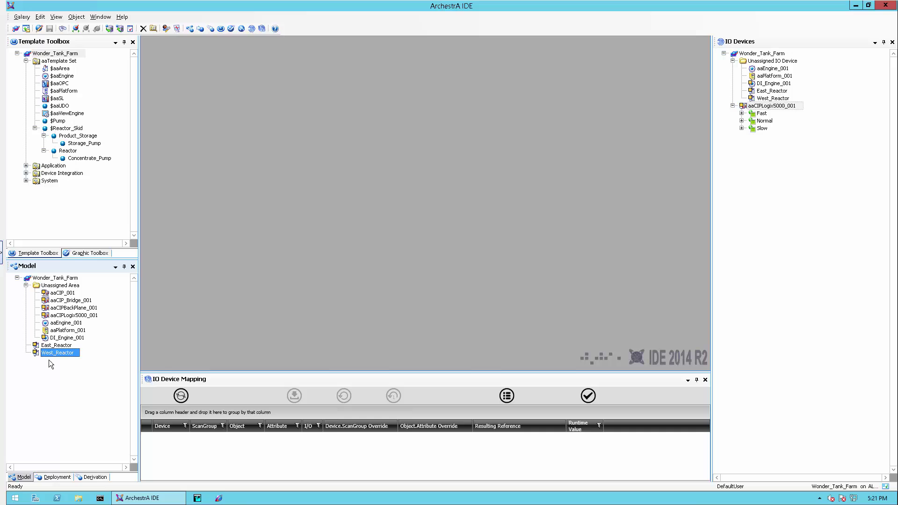
Review aaPlatform_001 and aaEngine_001 in the deployment view, then select aaCIPLogix5000_001
{"action": "left_click", "coordinate": [56, 478]}
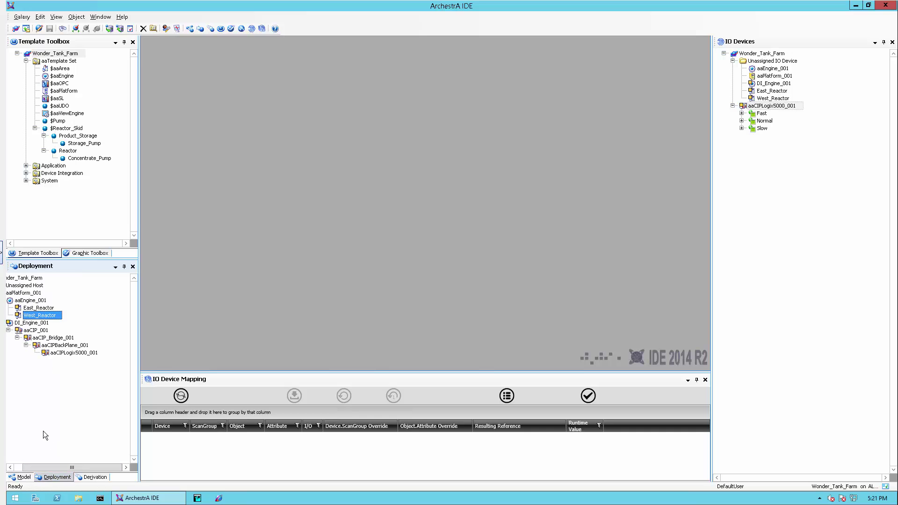
{"action": "left_click_drag", "start_coordinate": [37, 467], "coordinate": [29, 467]}
{"action": "left_click", "coordinate": [41, 294]}
{"action": "left_click", "coordinate": [45, 302]}
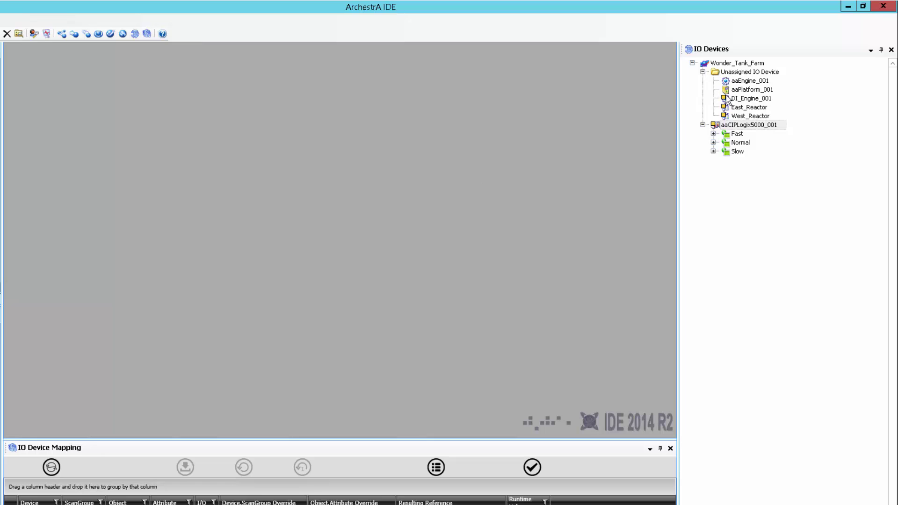
{"action": "left_click", "coordinate": [738, 125]}
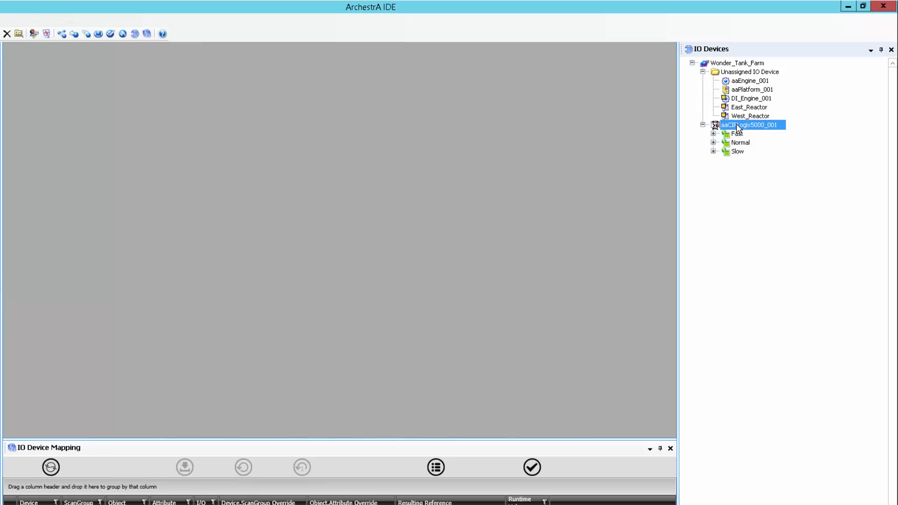
Review aaCIPLogix5000_001's scan groups: Fast 250, Normal 1000 and Slow 10000 ms
{"action": "double_click", "coordinate": [736, 125]}
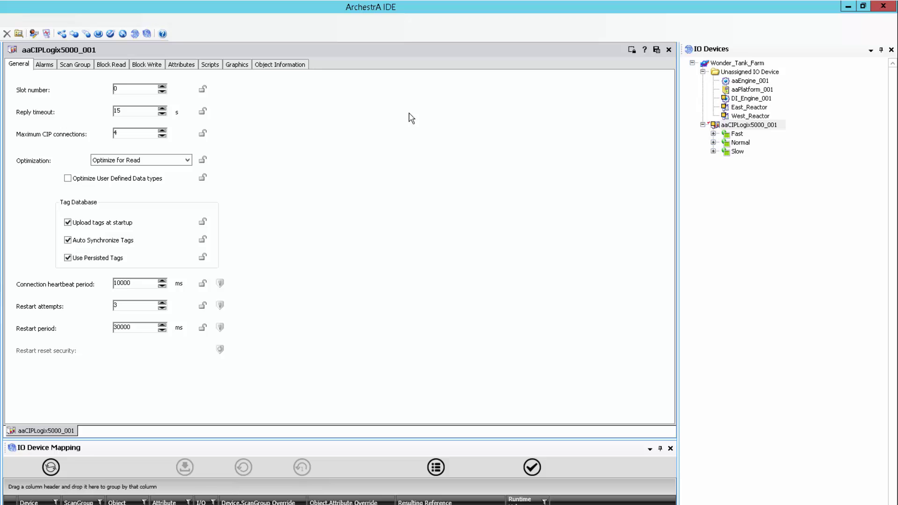
{"action": "left_click", "coordinate": [82, 68]}
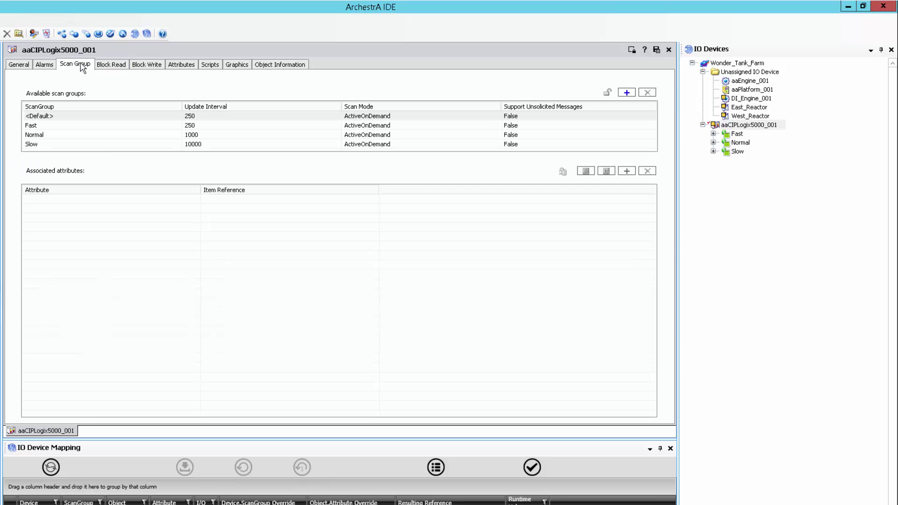
{"action": "left_click", "coordinate": [63, 127]}
{"action": "left_click", "coordinate": [64, 137]}
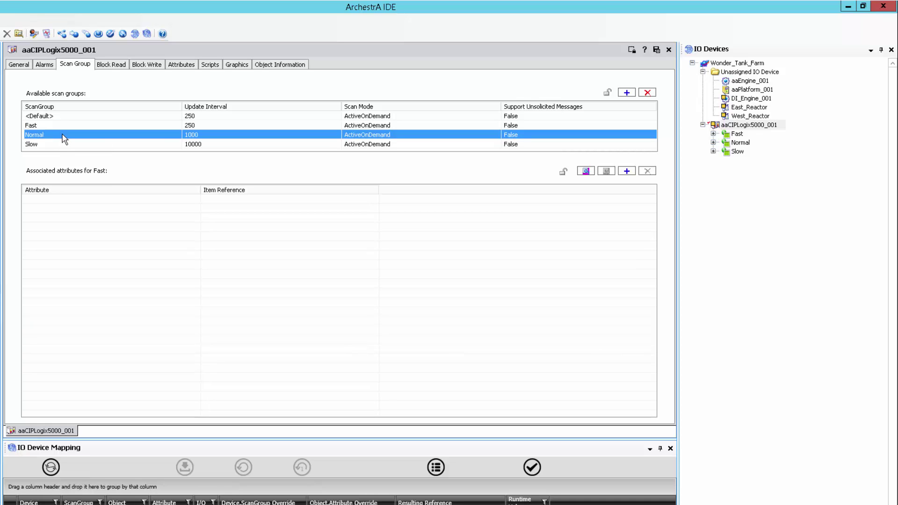
{"action": "left_click", "coordinate": [65, 145]}
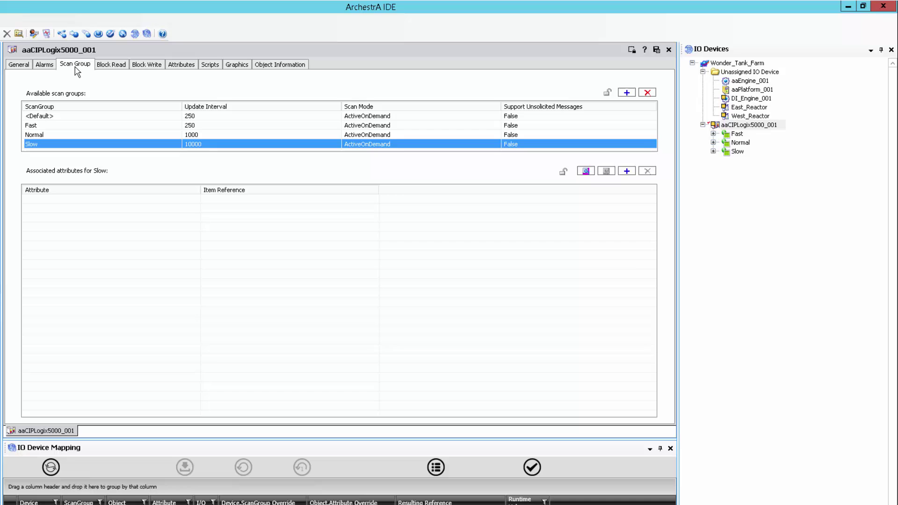
Close the controller editor and assign East_Reactor to the Fast scan group of aaCIPLogix5000_001
{"action": "left_click", "coordinate": [669, 49]}
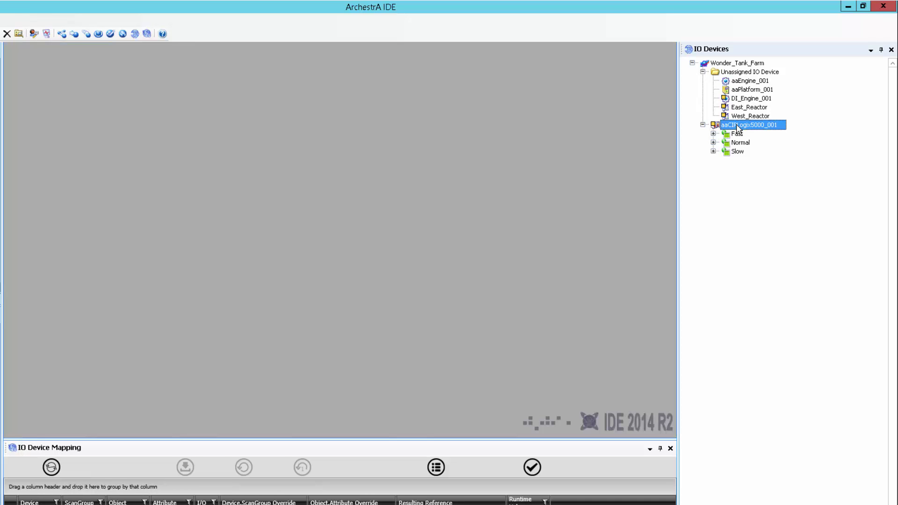
{"action": "left_click", "coordinate": [751, 108]}
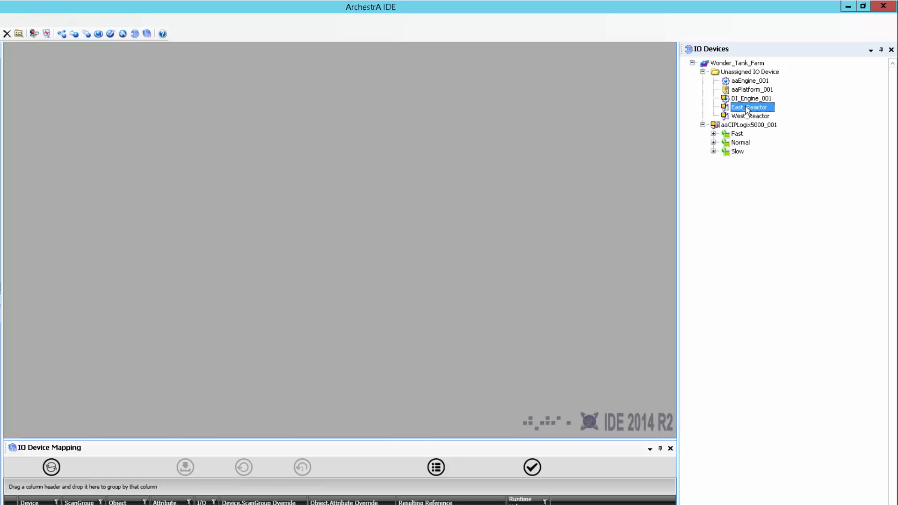
{"action": "left_click_drag", "start_coordinate": [747, 110], "coordinate": [738, 135]}
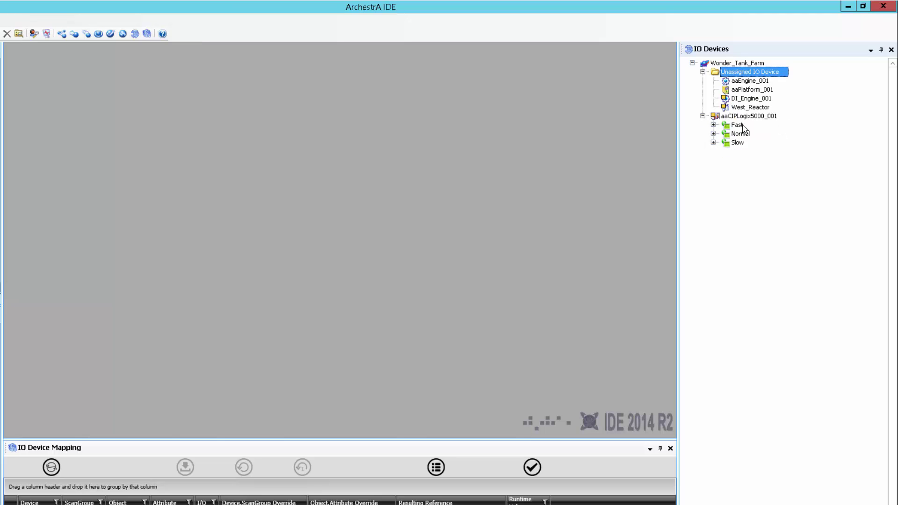
{"action": "left_click", "coordinate": [713, 125]}
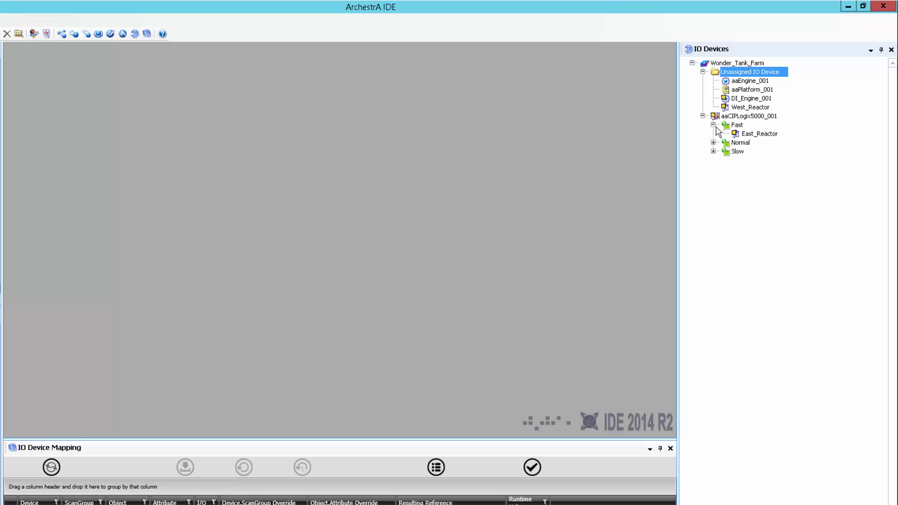
{"action": "left_click", "coordinate": [755, 135]}
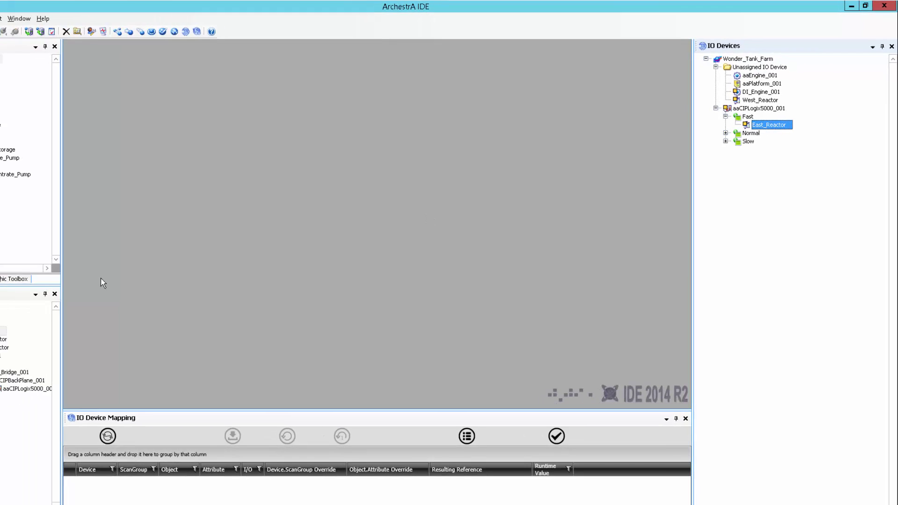
Assign West_Reactor to the Normal scan group and confirm it appears there
{"action": "left_click", "coordinate": [78, 316]}
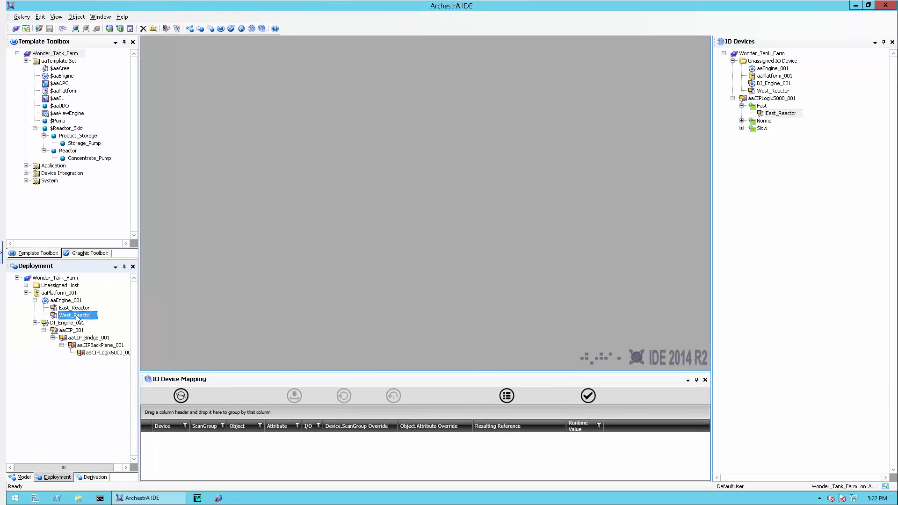
{"action": "left_click_drag", "start_coordinate": [77, 317], "coordinate": [769, 123]}
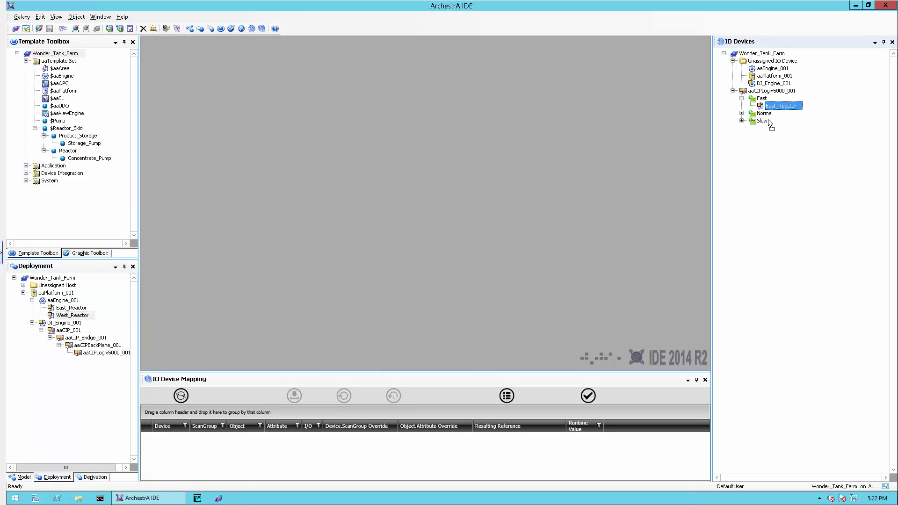
{"action": "left_click", "coordinate": [742, 114]}
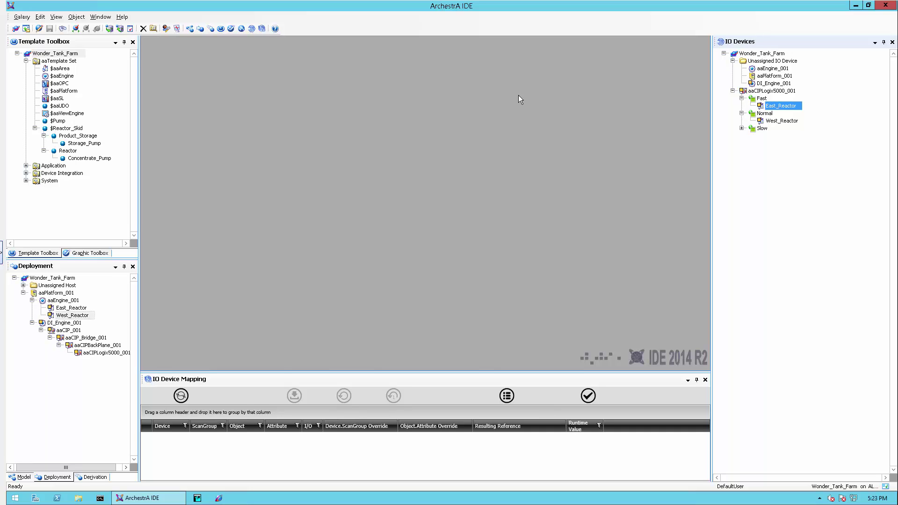
Create Reactor_Skid_001 from $Reactor_Skid, host it on East_Reactor, and list Fast scan-group references
{"action": "right_click", "coordinate": [69, 130]}
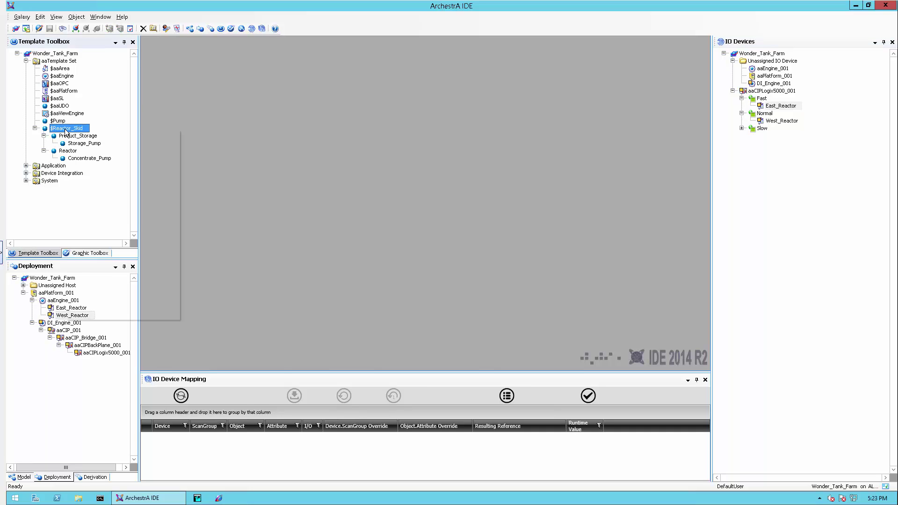
{"action": "mouse_move", "coordinate": [108, 217]}
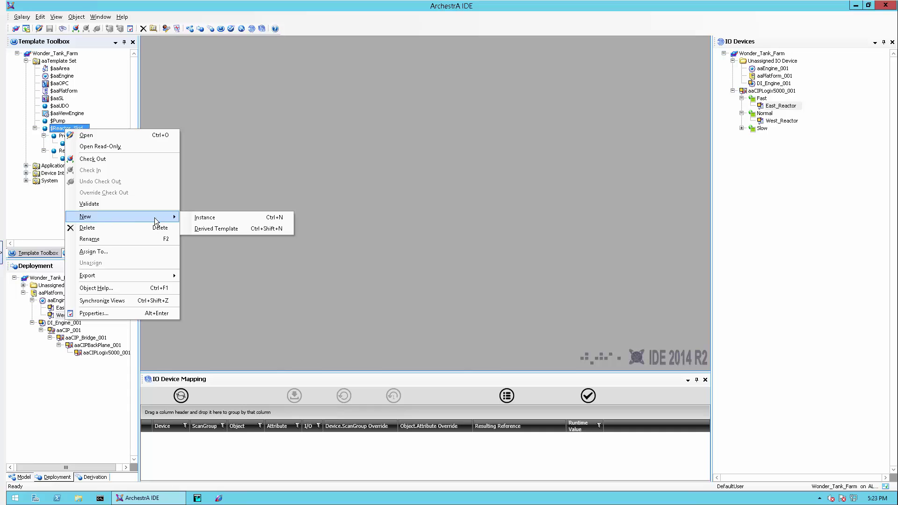
{"action": "left_click", "coordinate": [214, 218]}
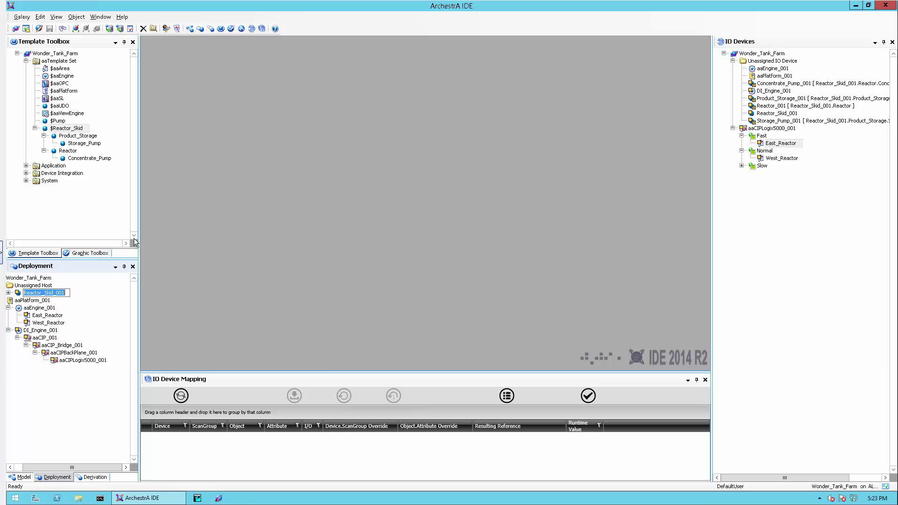
{"action": "left_click_drag", "start_coordinate": [20, 297], "coordinate": [35, 315]}
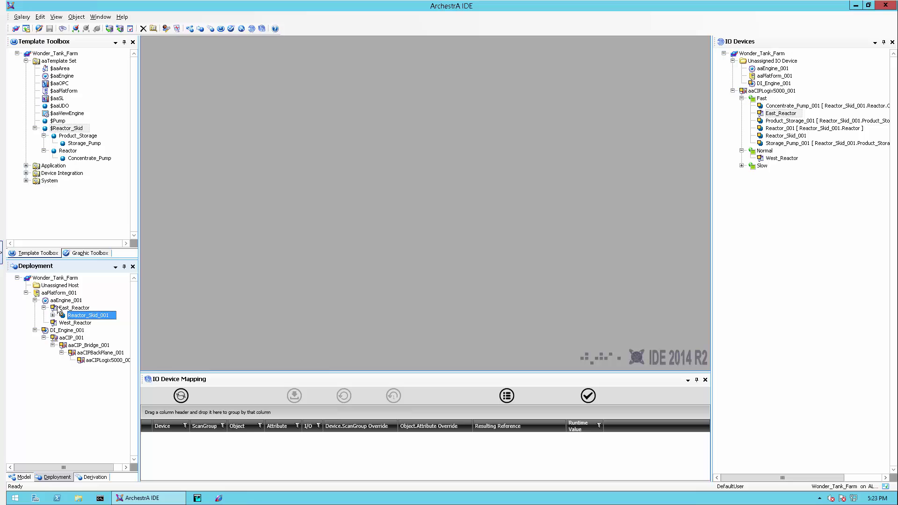
{"action": "left_click", "coordinate": [58, 308]}
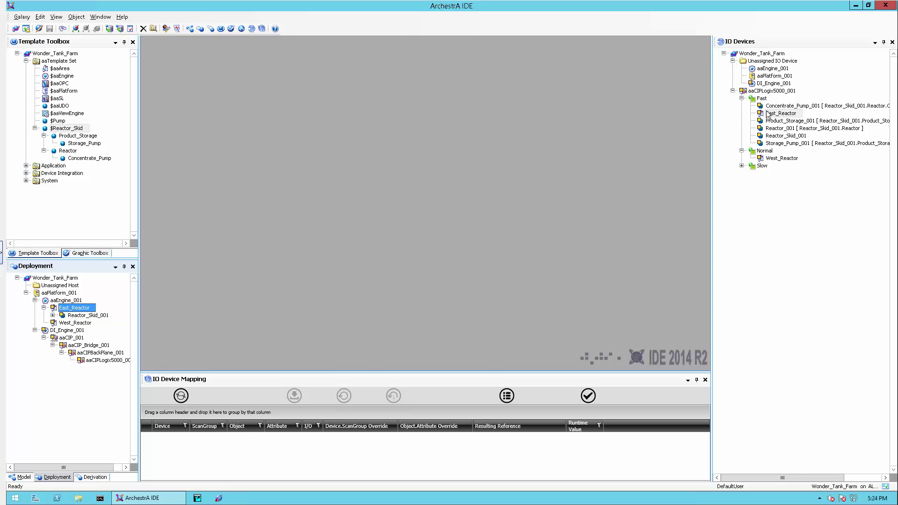
{"action": "left_click", "coordinate": [761, 98]}
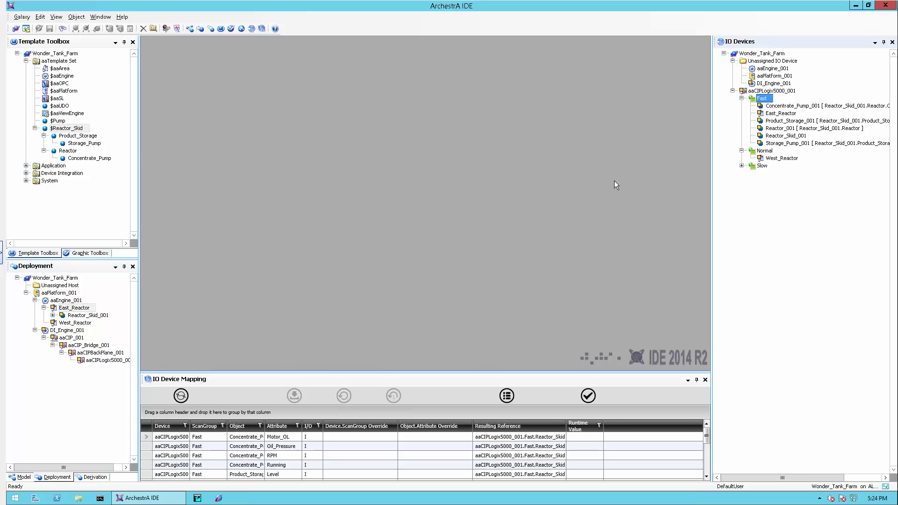
Enlarge the IO Device Mapping panel, widen the Object column, and narrow the Object.Attribute Override column
{"action": "left_click", "coordinate": [182, 379]}
{"action": "left_click_drag", "start_coordinate": [207, 373], "coordinate": [215, 314]}
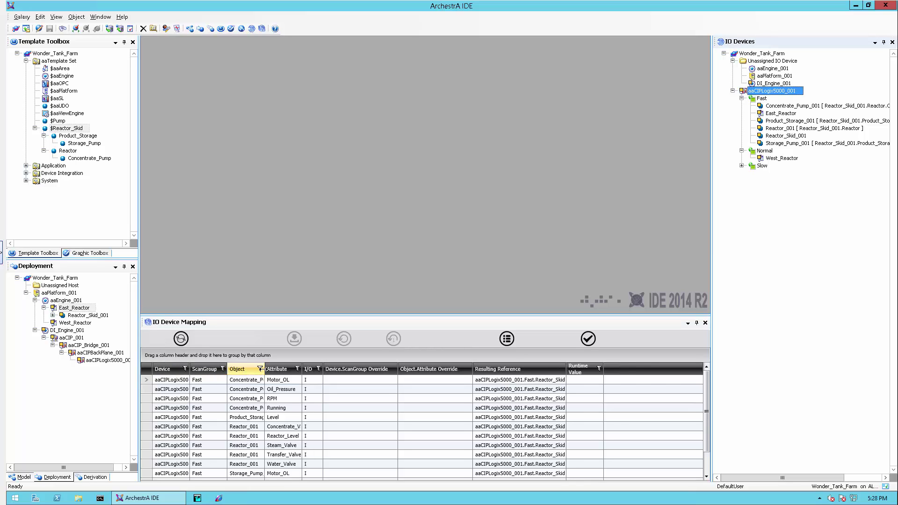
{"action": "left_click_drag", "start_coordinate": [265, 369], "coordinate": [342, 369]}
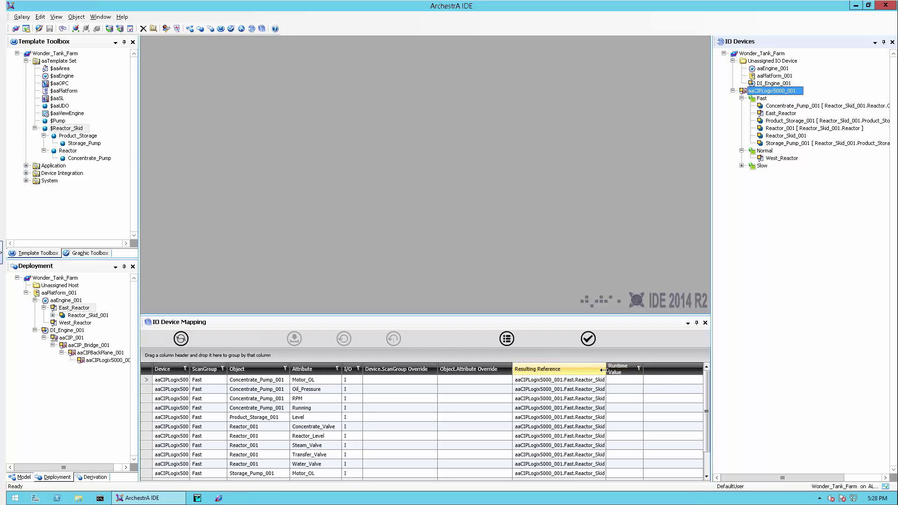
{"action": "left_click_drag", "start_coordinate": [605, 370], "coordinate": [703, 372]}
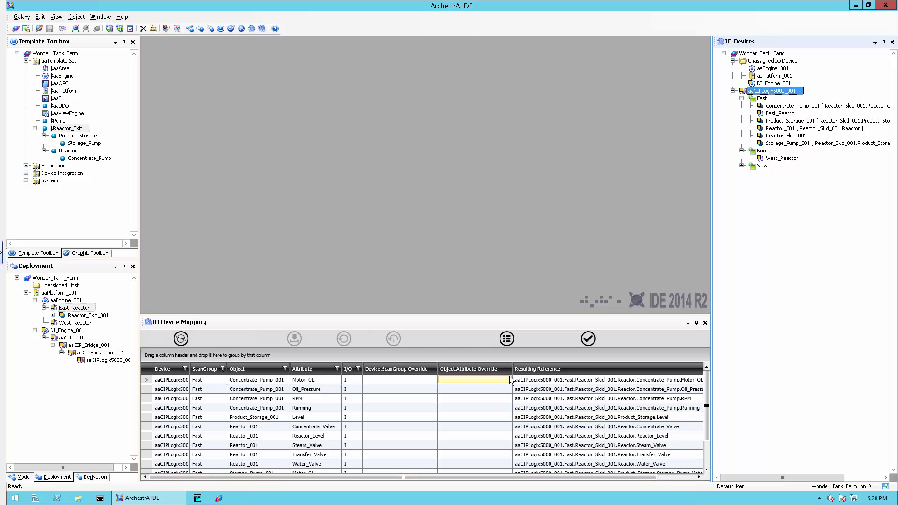
{"action": "left_click_drag", "start_coordinate": [512, 370], "coordinate": [379, 369]}
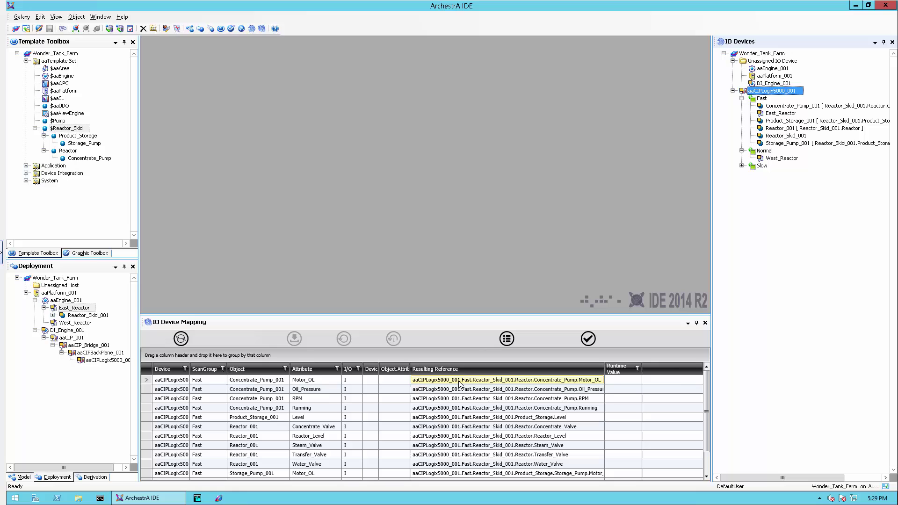
Deploy DI_Engine_001 with its hosted objects, then revalidate references, which report 14 of 14 failed
{"action": "left_click", "coordinate": [592, 341]}
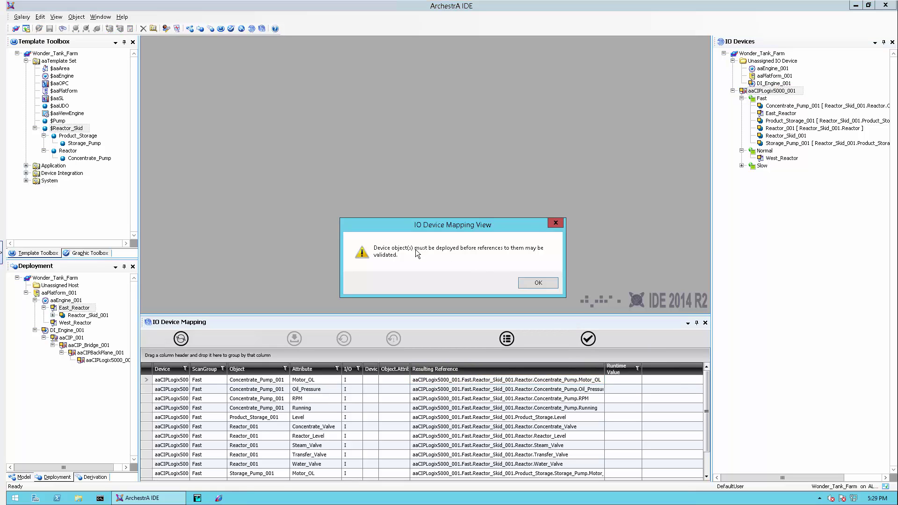
{"action": "left_click", "coordinate": [527, 280]}
{"action": "right_click", "coordinate": [80, 331]}
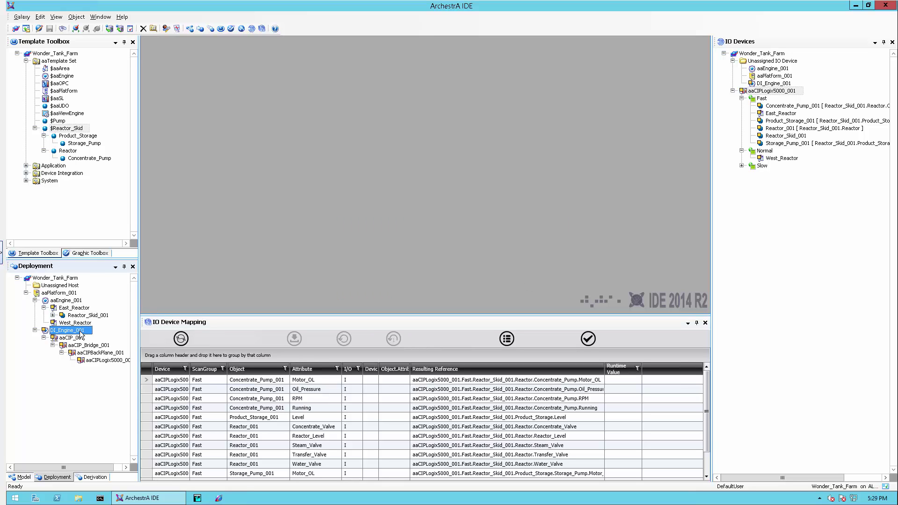
{"action": "left_click", "coordinate": [112, 369]}
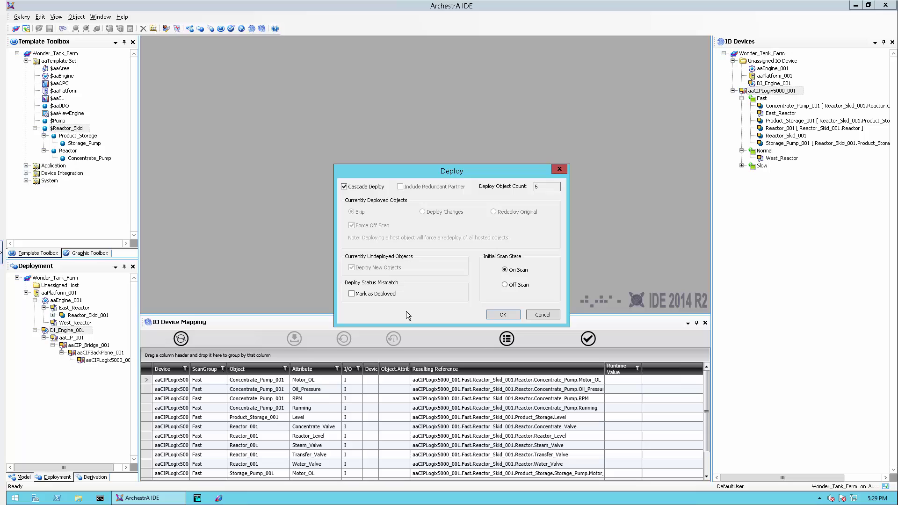
{"action": "left_click", "coordinate": [500, 311]}
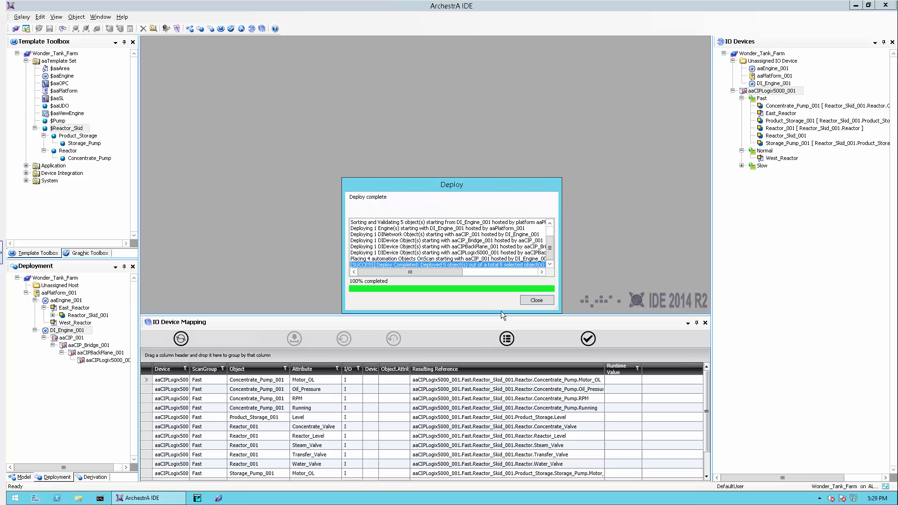
{"action": "left_click", "coordinate": [536, 300]}
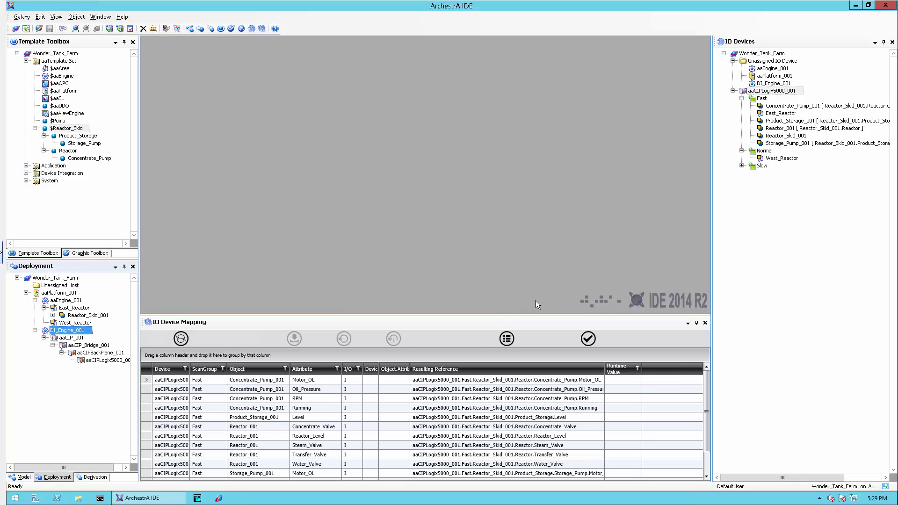
{"action": "left_click", "coordinate": [589, 340]}
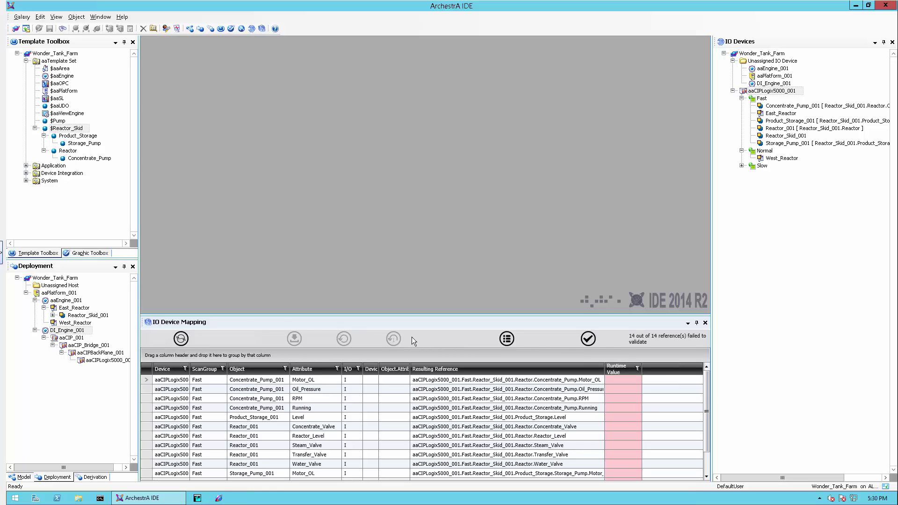
Rename Reactor_Skid_001 to R33, refresh the mapping grid, and revalidate to 0 of 14 failed
{"action": "left_click", "coordinate": [53, 316]}
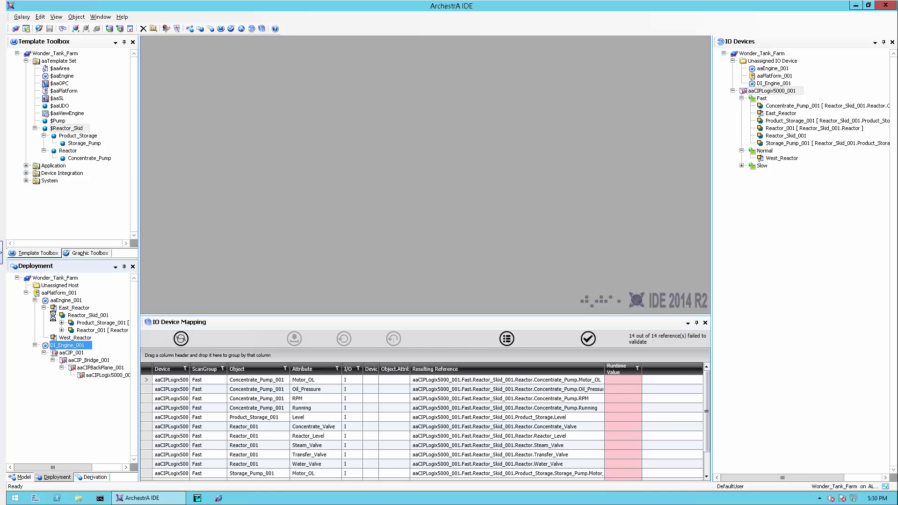
{"action": "left_click", "coordinate": [81, 316]}
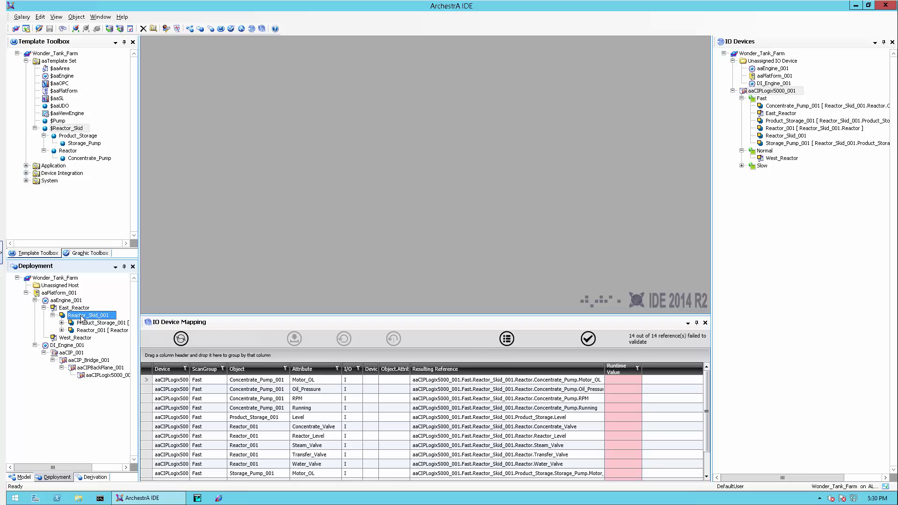
{"action": "key", "text": "alt+shift+v"}
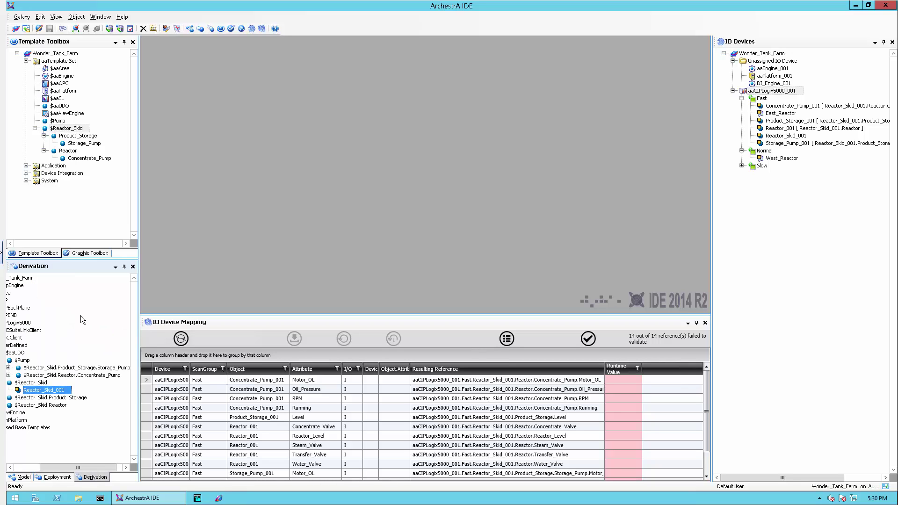
{"action": "left_click", "coordinate": [58, 391]}
{"action": "type", "text": "R33"}
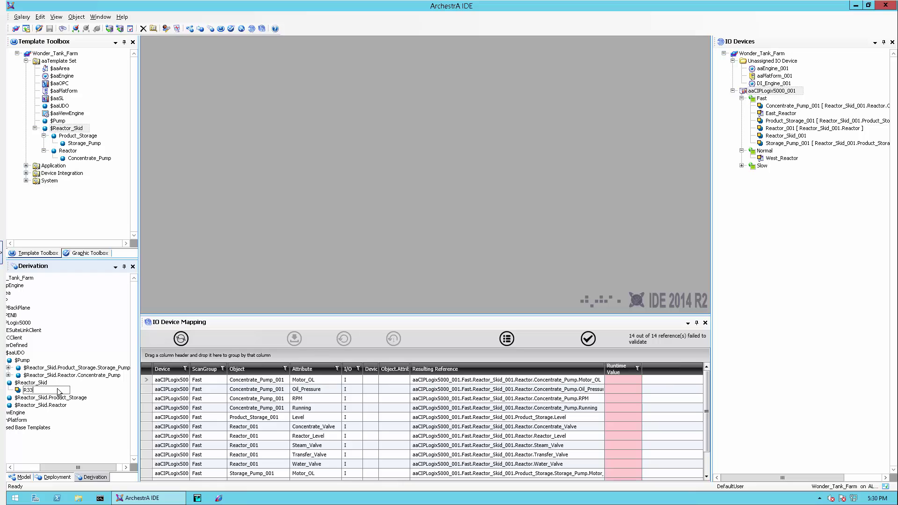
{"action": "key", "text": "Return"}
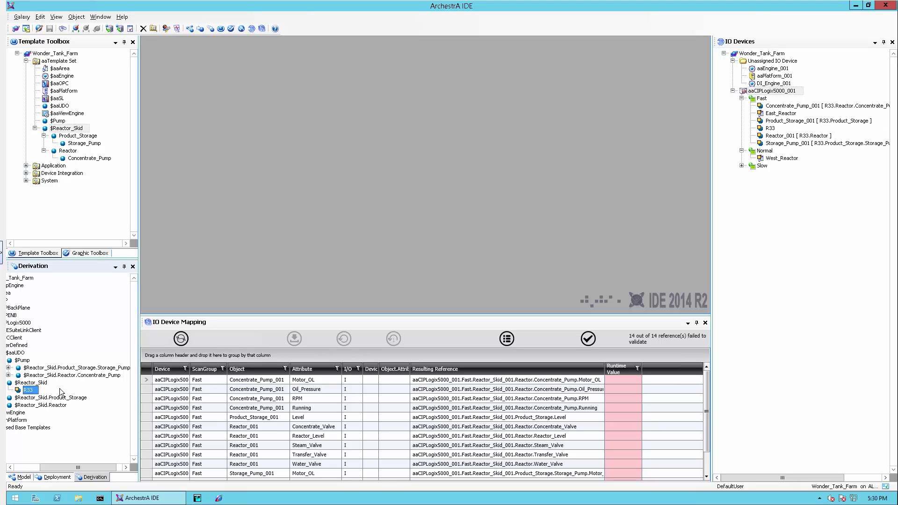
{"action": "left_click", "coordinate": [181, 339]}
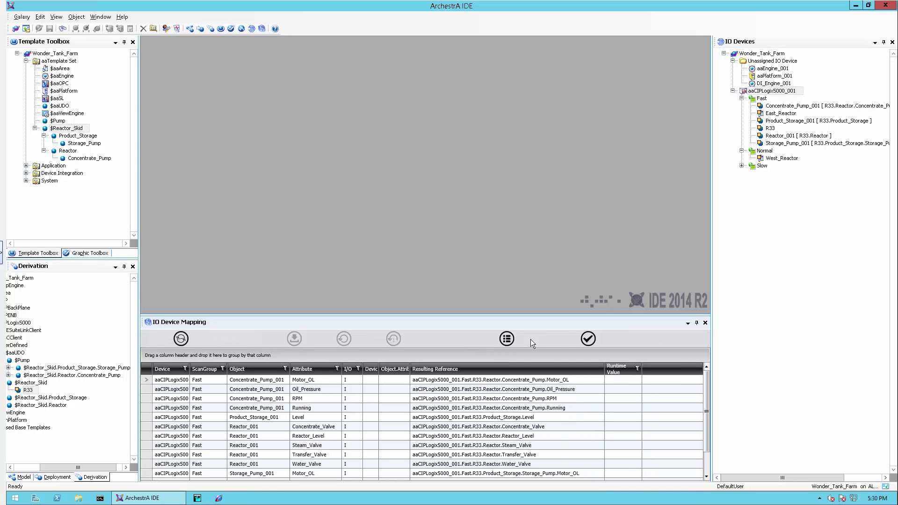
{"action": "left_click", "coordinate": [592, 340]}
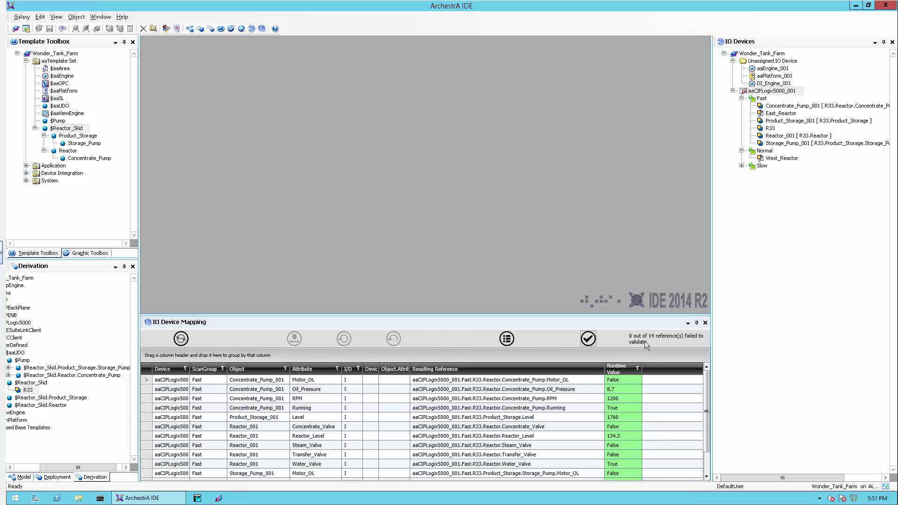
Make West_Reactor the default area in the deployment view
{"action": "left_click", "coordinate": [49, 477]}
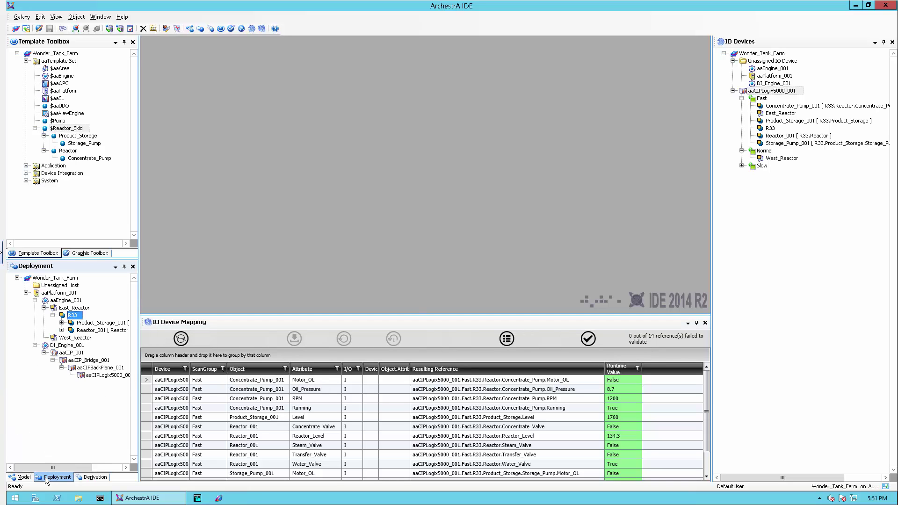
{"action": "left_click", "coordinate": [70, 309]}
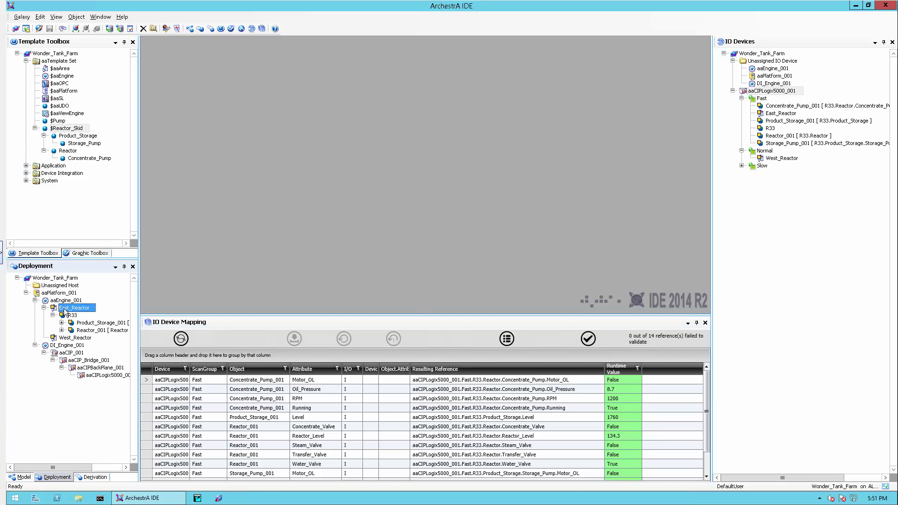
{"action": "left_click", "coordinate": [68, 337]}
{"action": "right_click", "coordinate": [68, 338]}
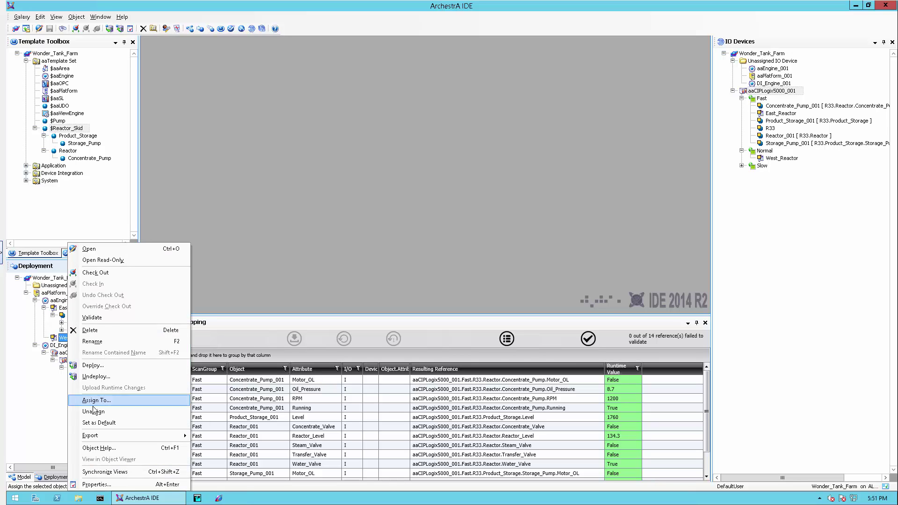
{"action": "left_click", "coordinate": [99, 423]}
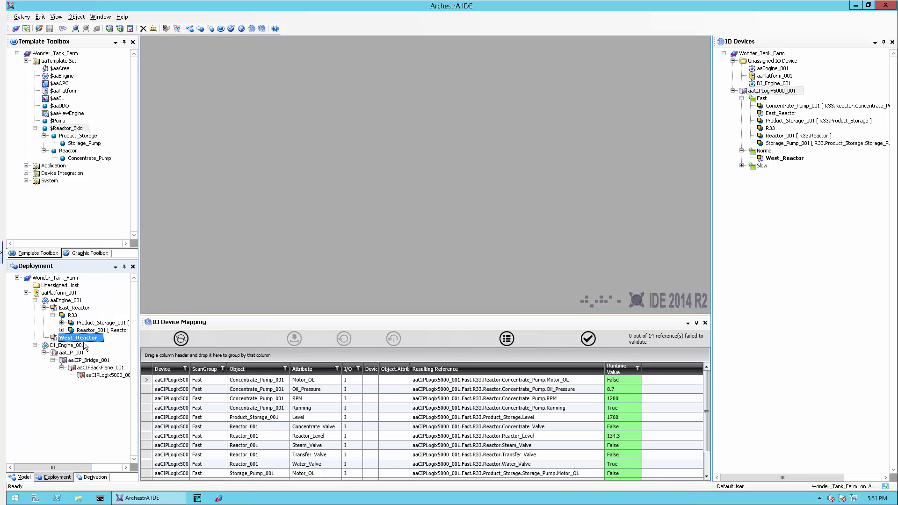
Create a new $Reactor_Skid instance named R35
{"action": "right_click", "coordinate": [61, 129]}
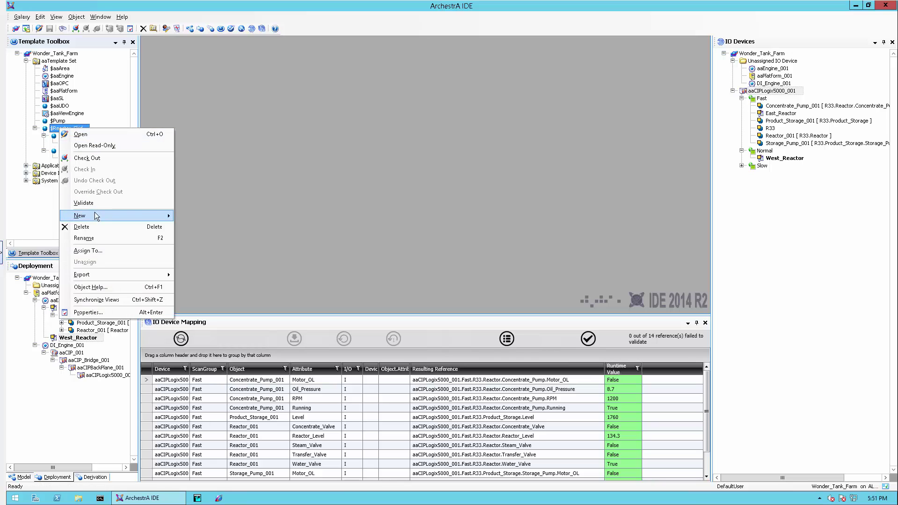
{"action": "mouse_move", "coordinate": [96, 216]}
{"action": "left_click", "coordinate": [206, 216]}
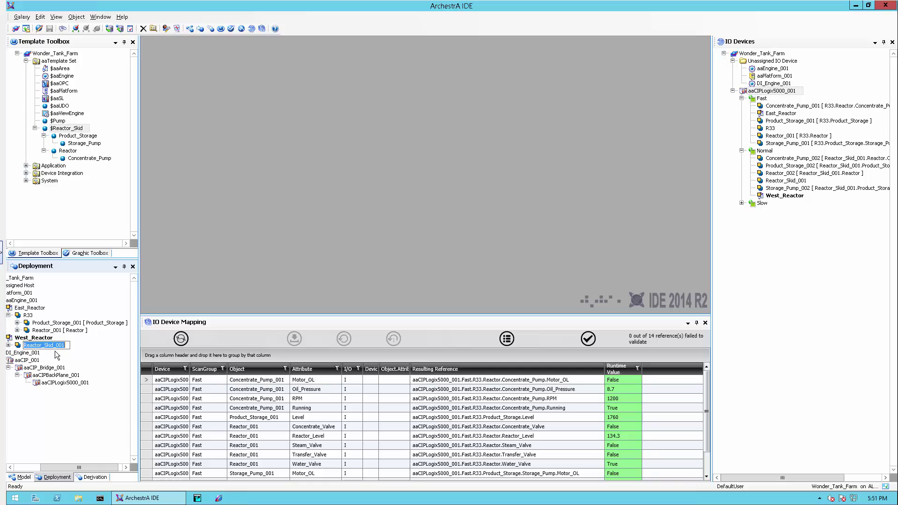
{"action": "type", "text": "R35"}
{"action": "key", "text": "Return"}
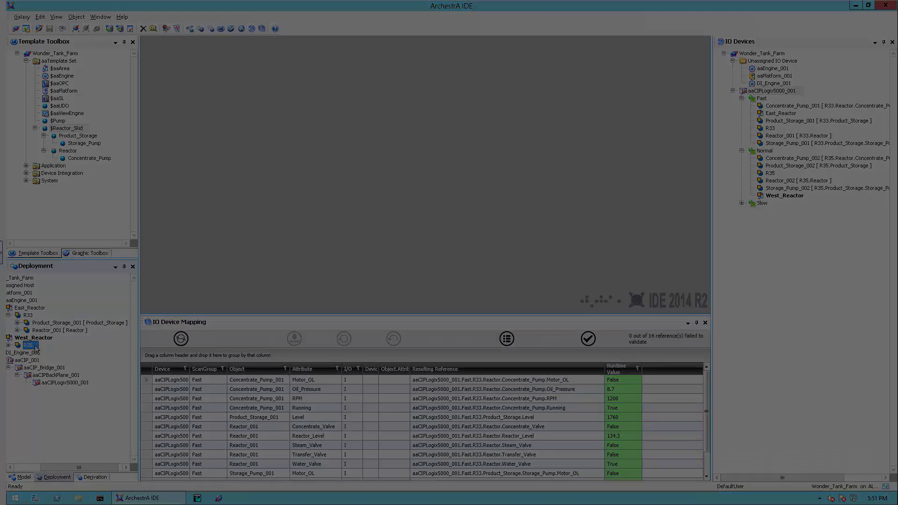